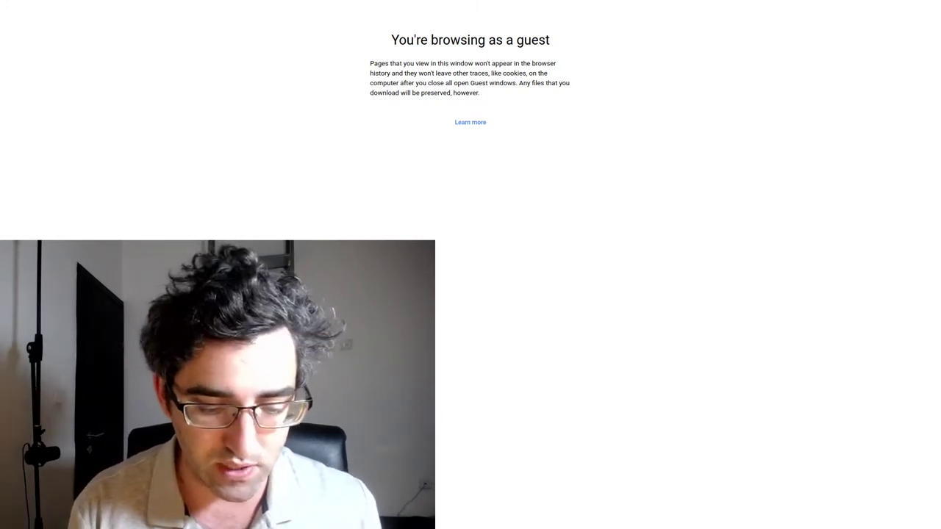
Open Google Translate in the guest browser window.
type("transl")
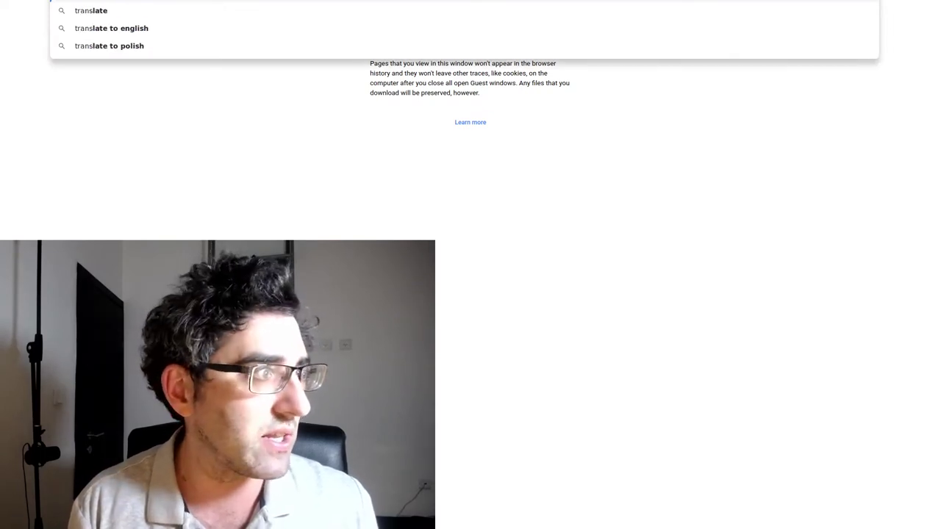
type("ate.google.")
key("Return")
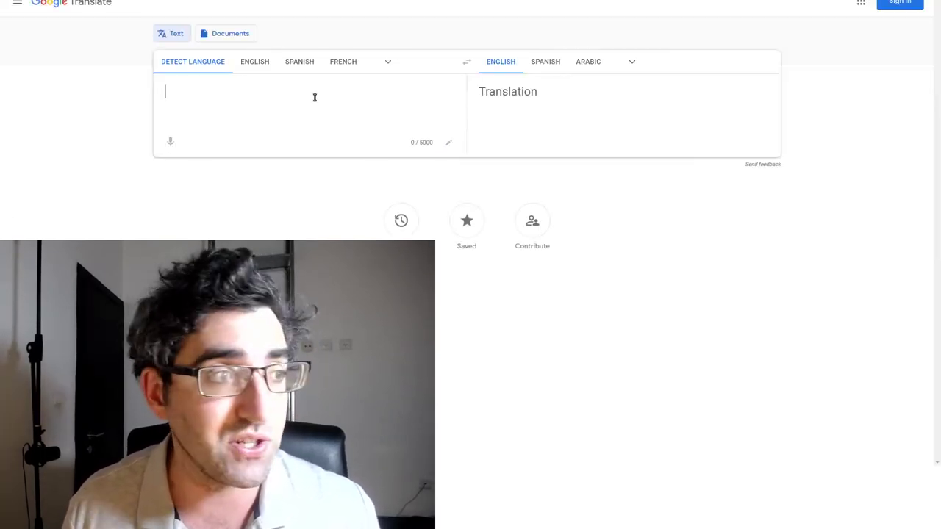
Enter "mnos" and "mvnos" on separate lines as the source text in Google Translate.
type("mv")
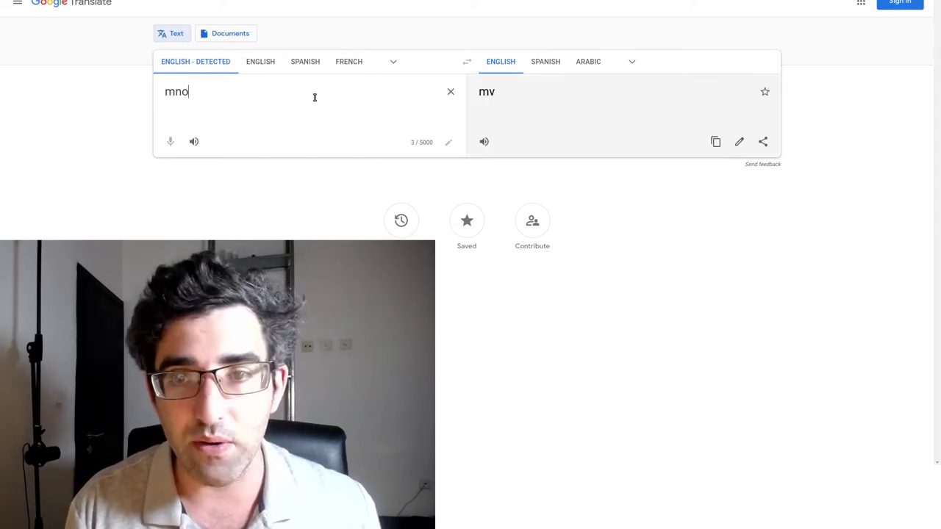
type("os")
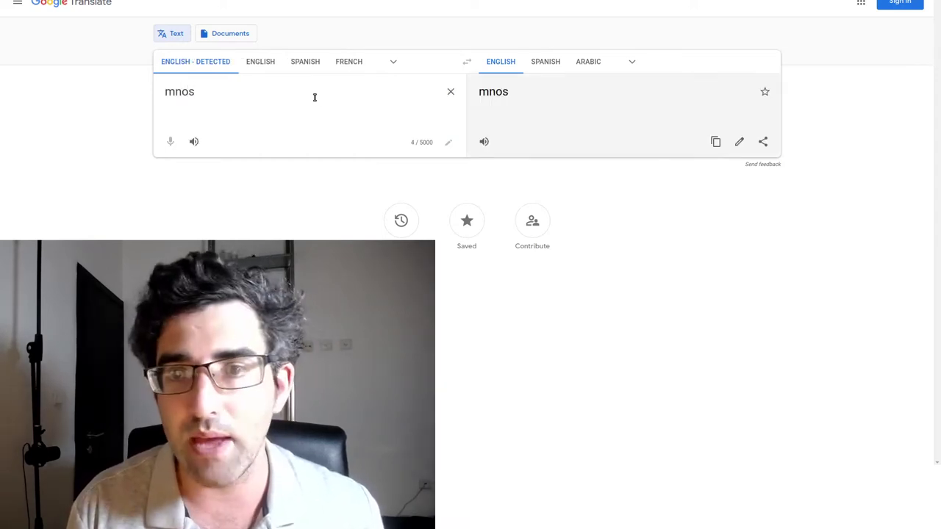
type("mvnos")
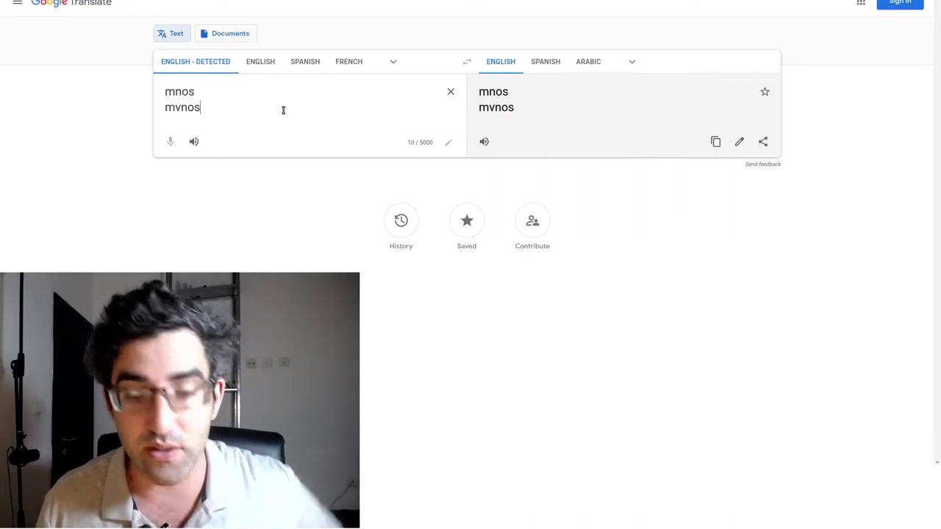
Translate "cellular frequencies" into Hebrew in place of the current source text and copy the translation.
key("ctrl+a")
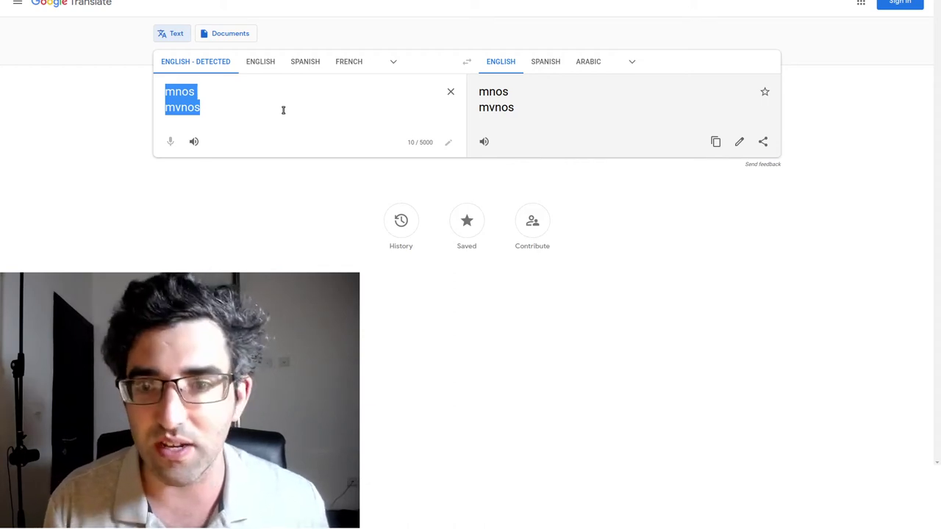
type("cell")
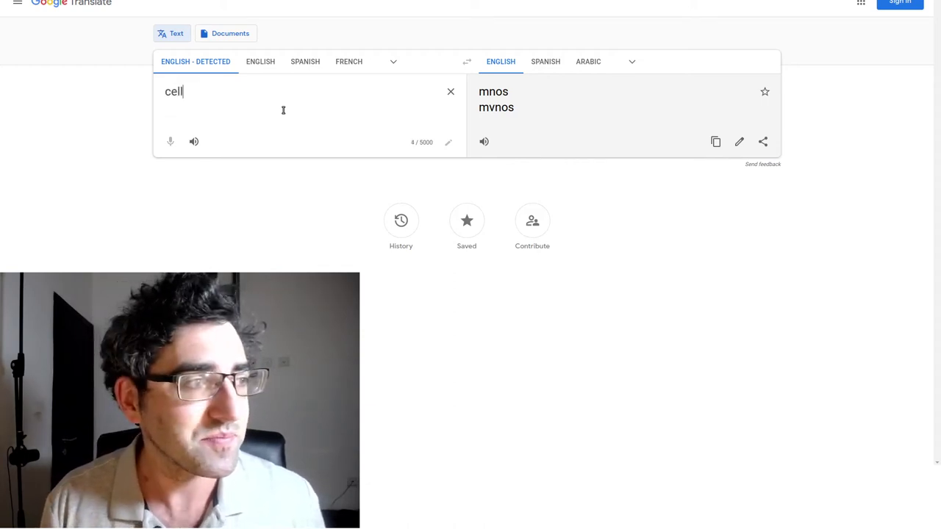
type("ular frequencies")
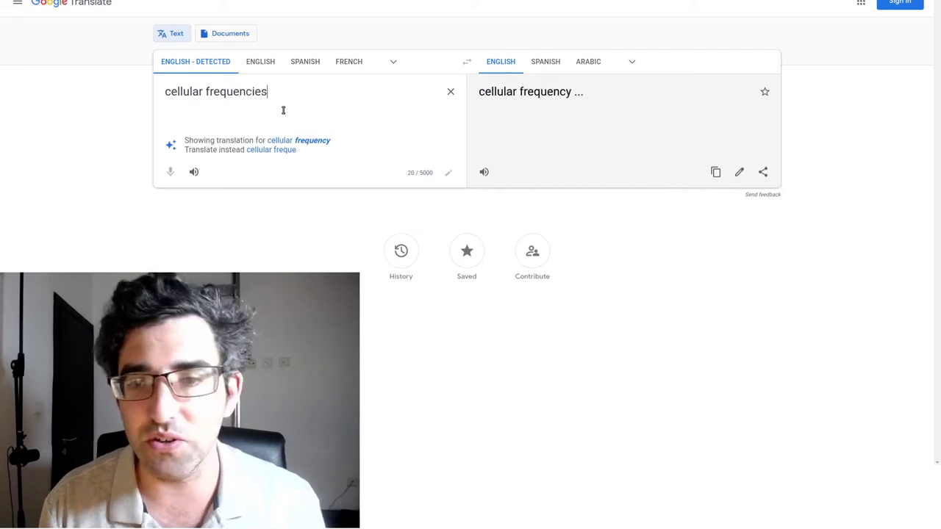
left_click(632, 61)
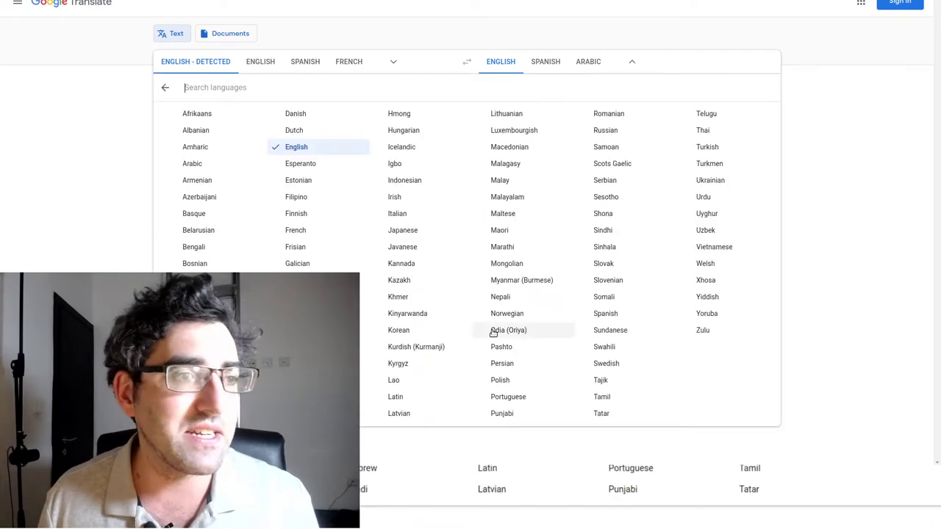
left_click(375, 468)
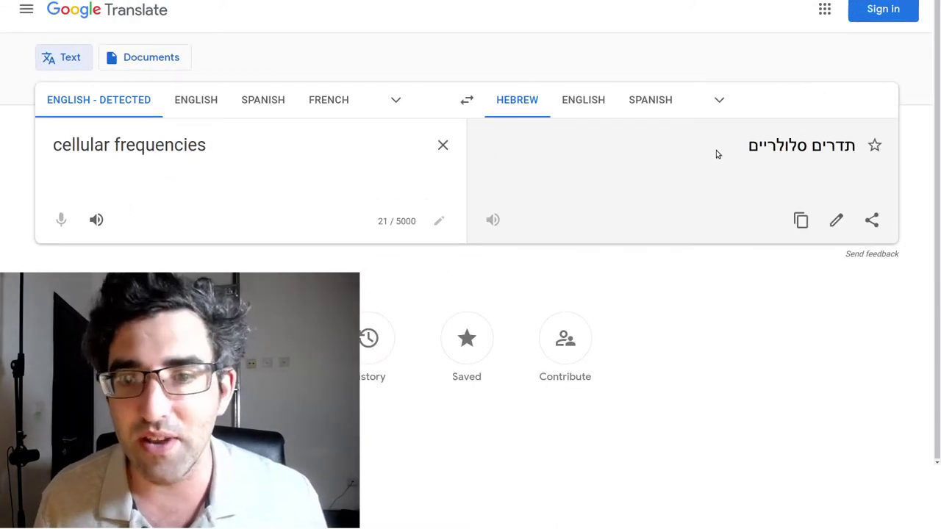
left_click(802, 219)
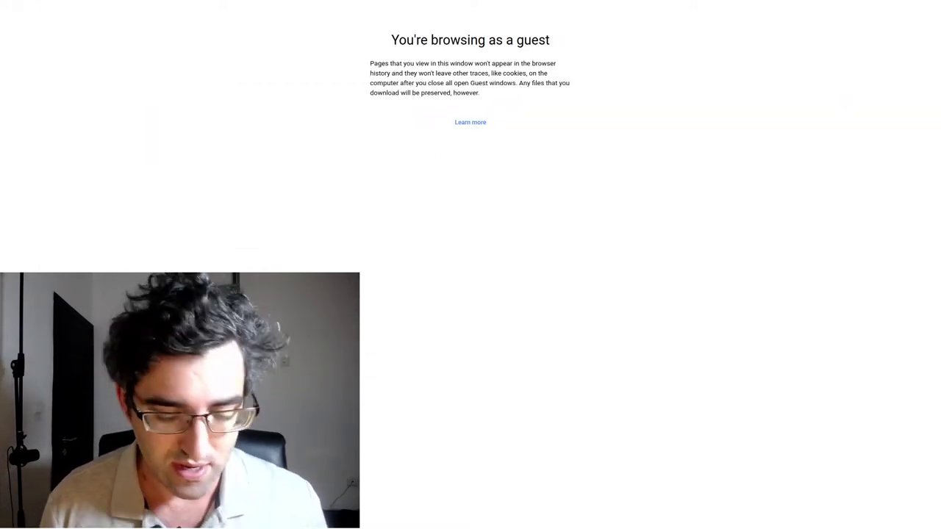
Open the Morfix dictionary website in a new browser page.
type("translate")
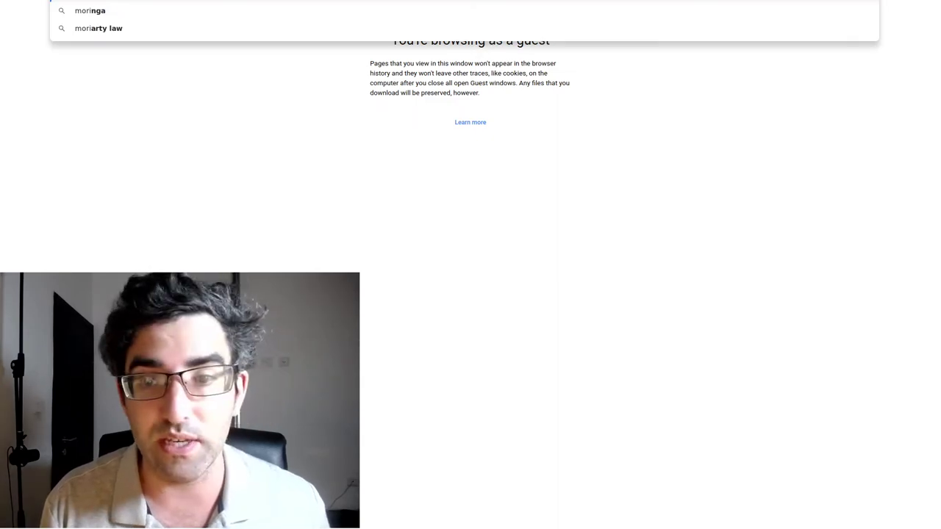
key("Return")
type("deepl.com")
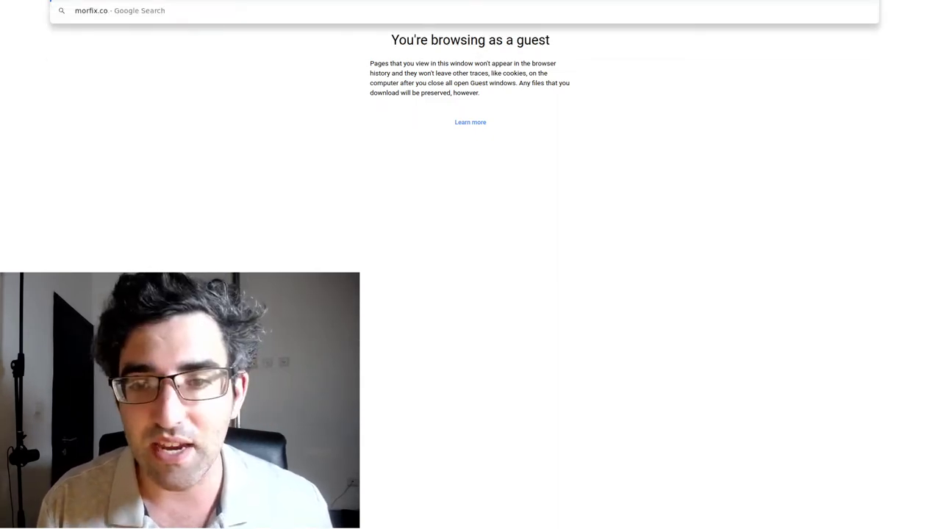
key("Return")
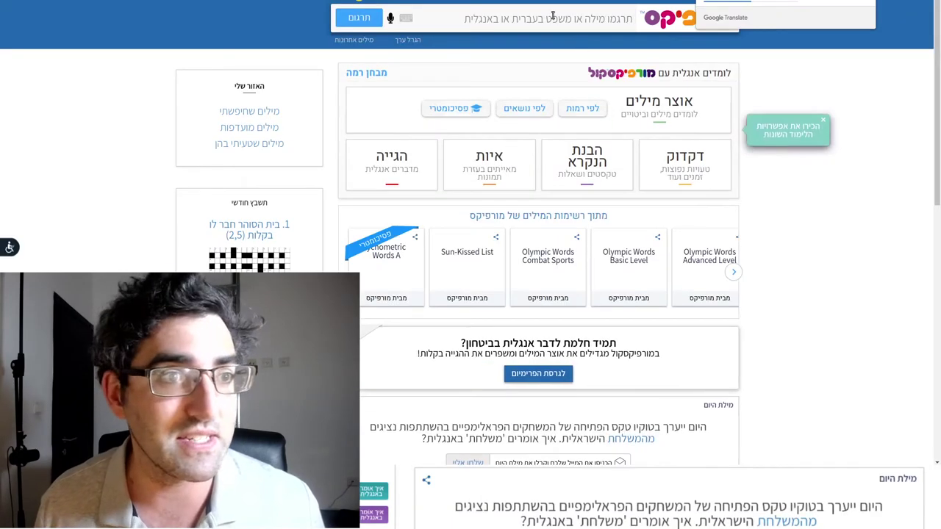
left_click(553, 16)
type("תדרים סלולריים")
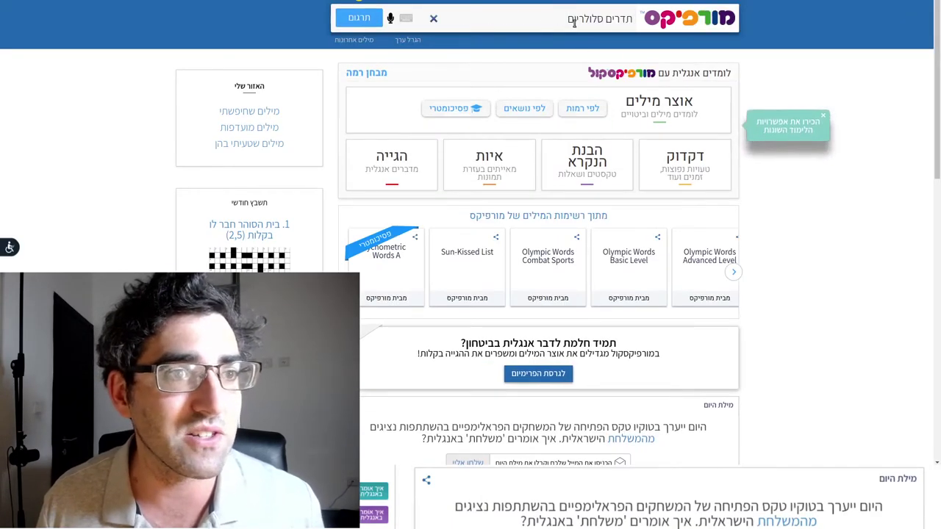
left_click_drag(573, 22, 634, 21)
key("BackSpace")
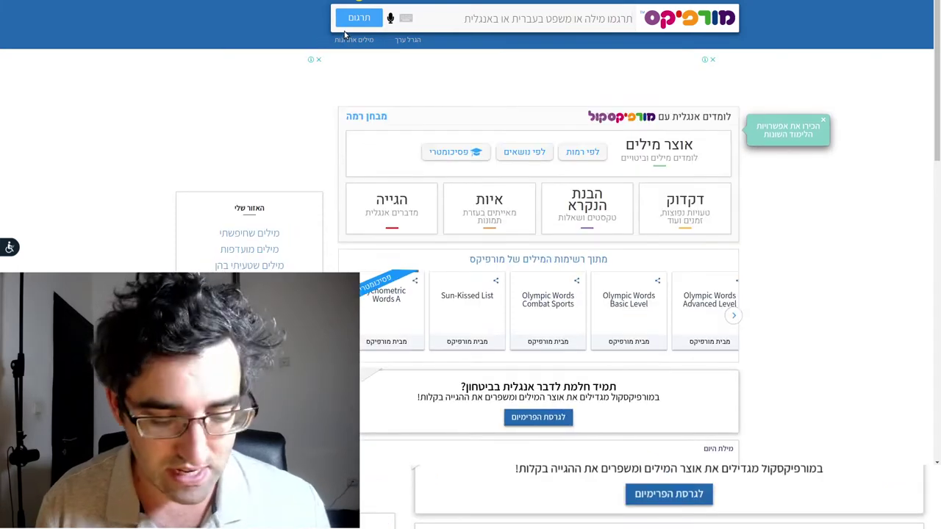
type("כרק/")
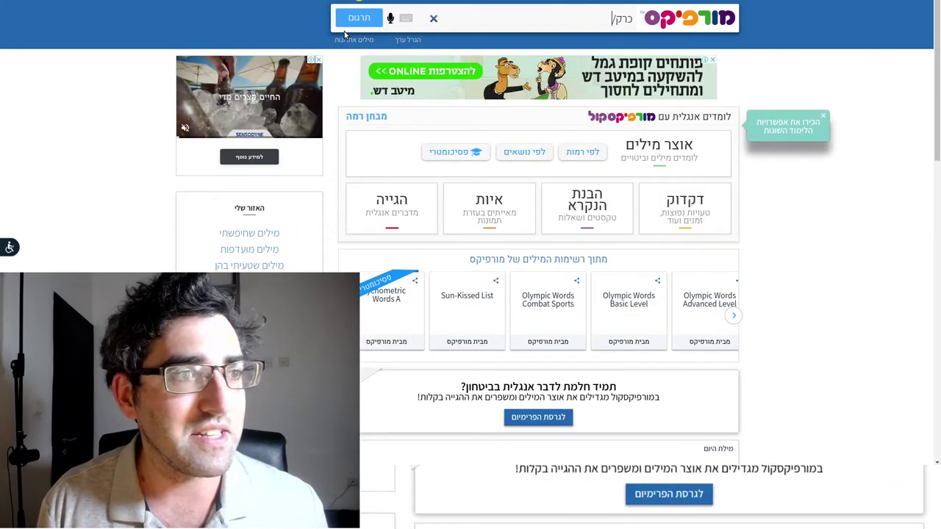
key("BackSpace")
key("BackSpace")
key("BackSpace")
key("BackSpace")
Look up "frequency" in the Morfix dictionary and examine the Hebrew translation תדר in the entry.
type("frequency")
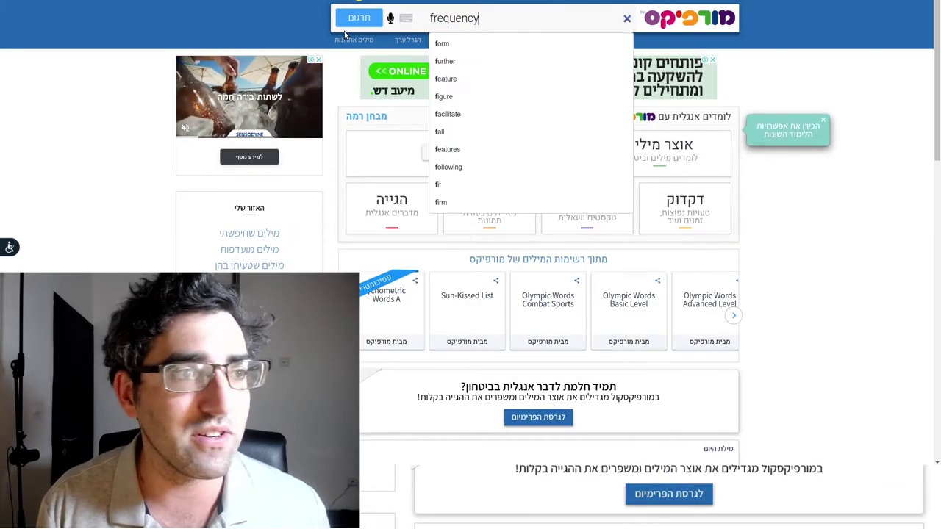
left_click(373, 31)
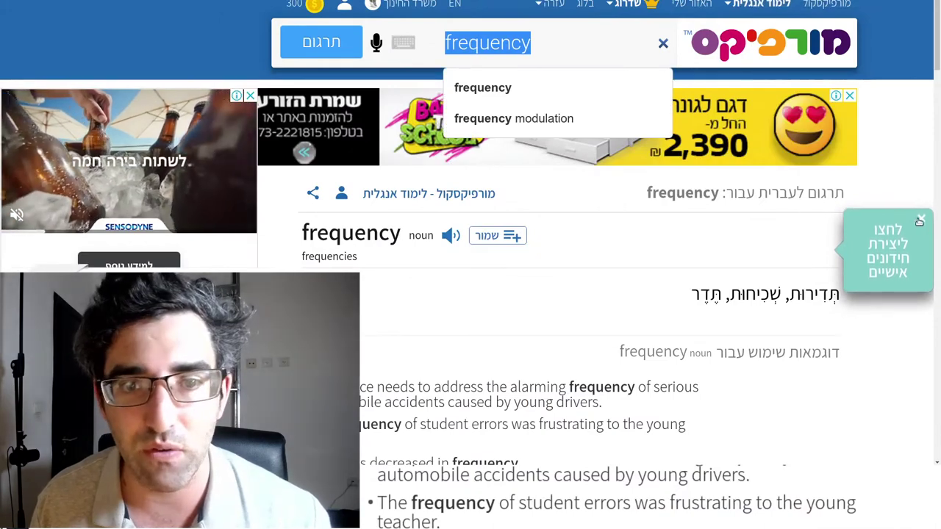
left_click(920, 219)
scroll(809, 227, "down", 1)
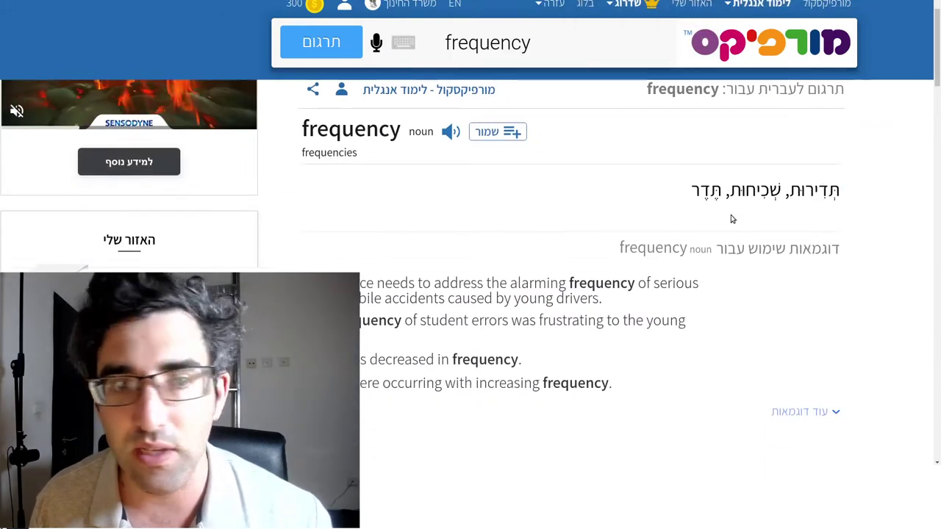
double_click(704, 193)
left_click(701, 197)
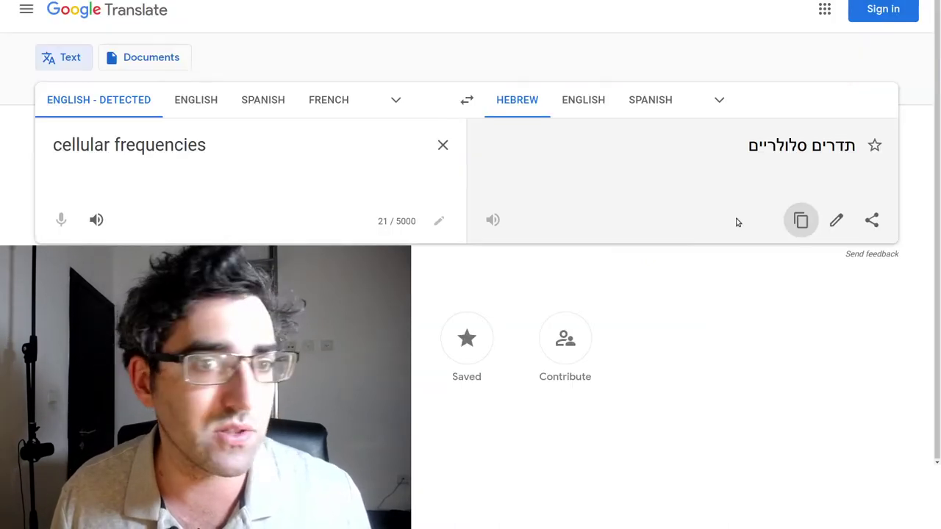
Copy the Hebrew term from Google Translate and find the תדרי הסלולר section in the Wikipedia article on cellular communication in Israel.
left_click(807, 232)
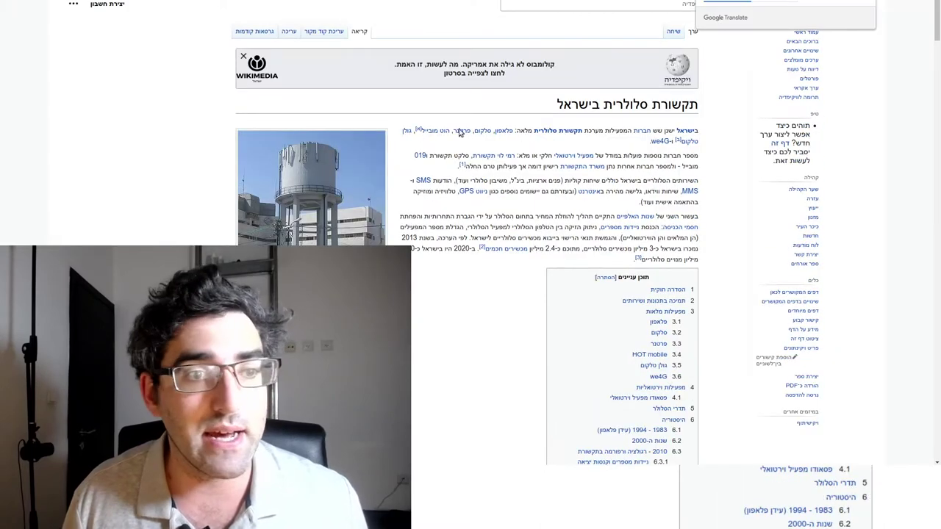
scroll(690, 194, "down", 2)
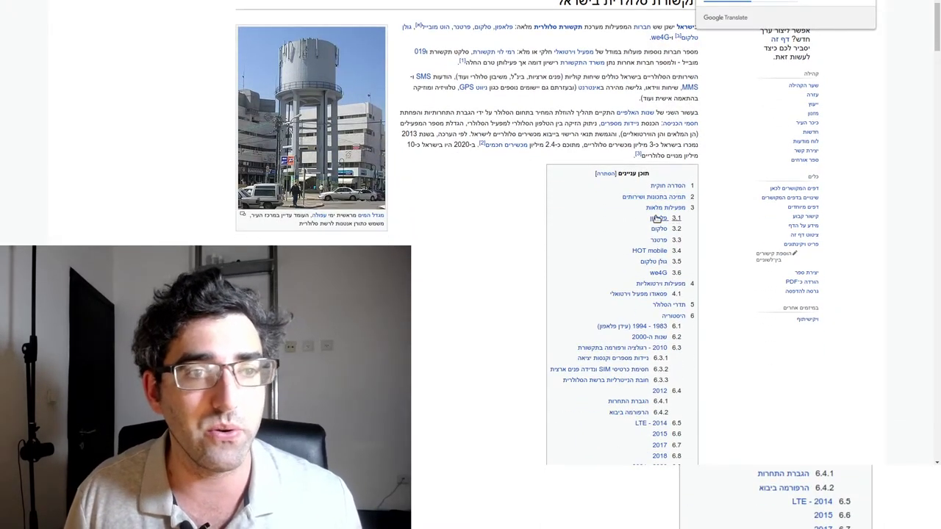
left_click(656, 218)
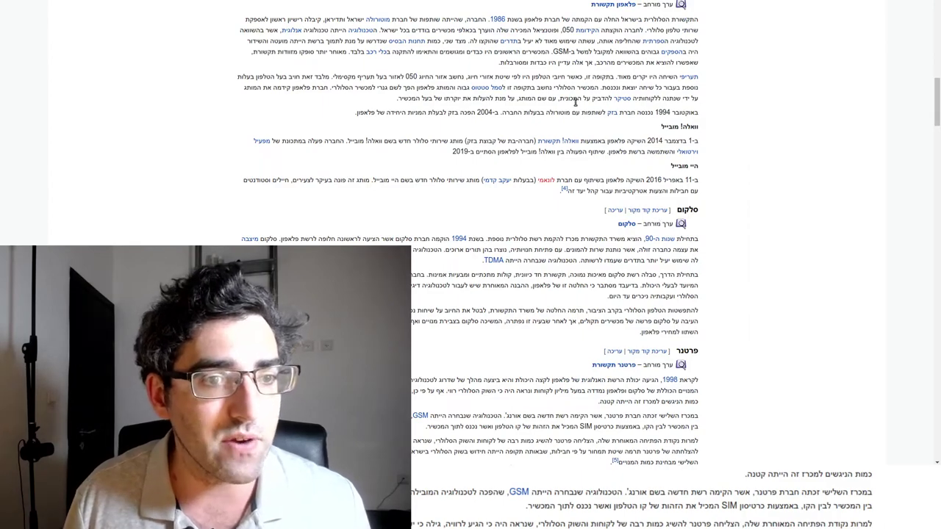
scroll(578, 111, "down", 15)
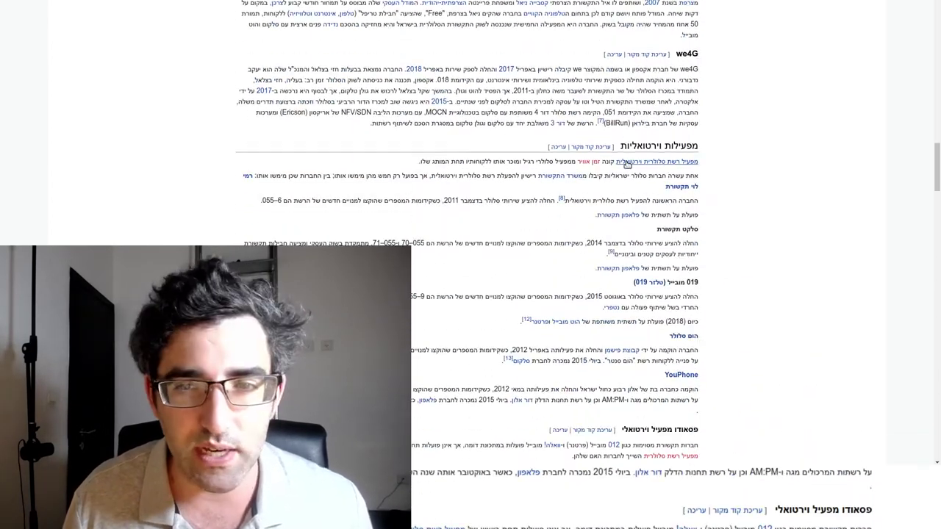
scroll(627, 163, "down", 6)
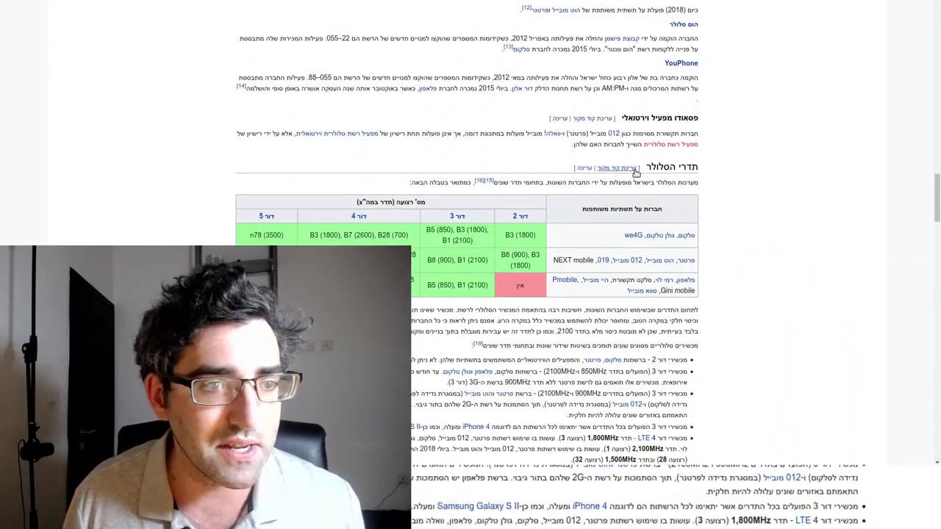
scroll(343, 205, "down", 3)
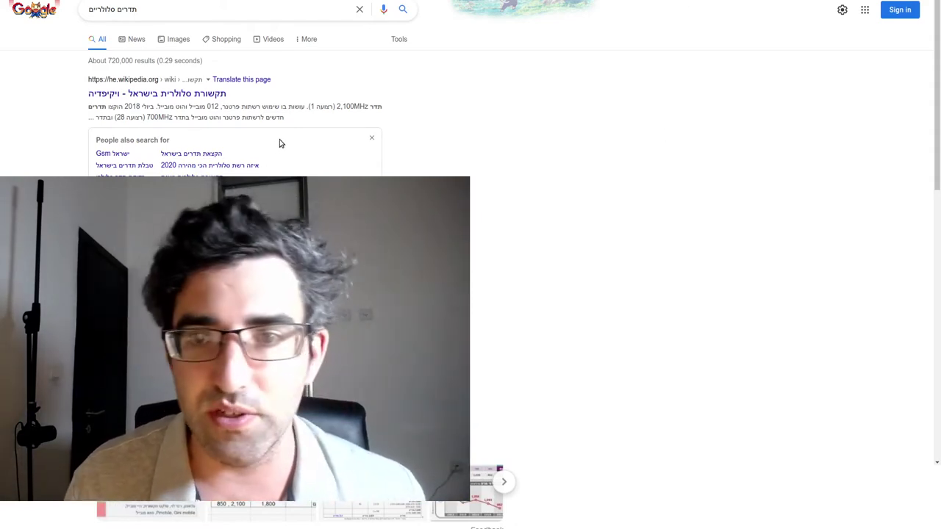
Open the tikle2.com page listing Israel's cellular frequencies from the Google results for תדרים סלולריים.
scroll(550, 167, "down", 2)
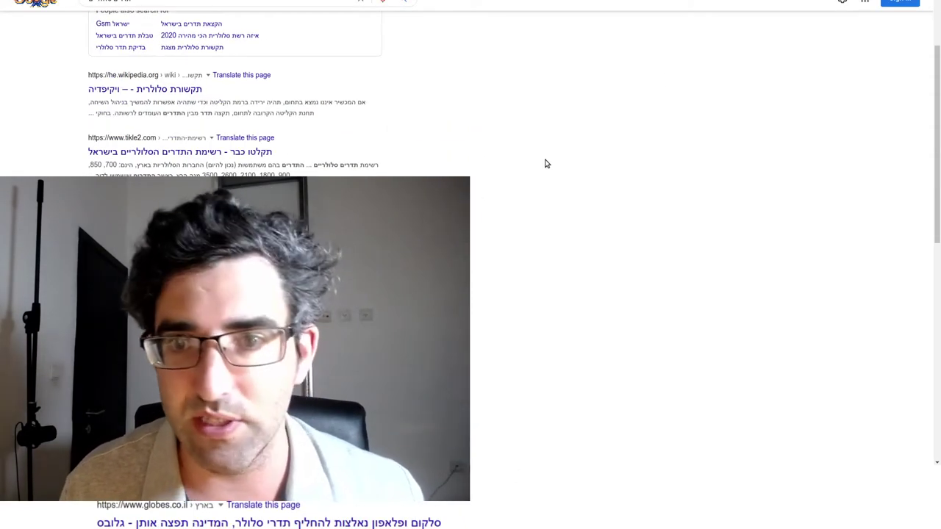
left_click(243, 152)
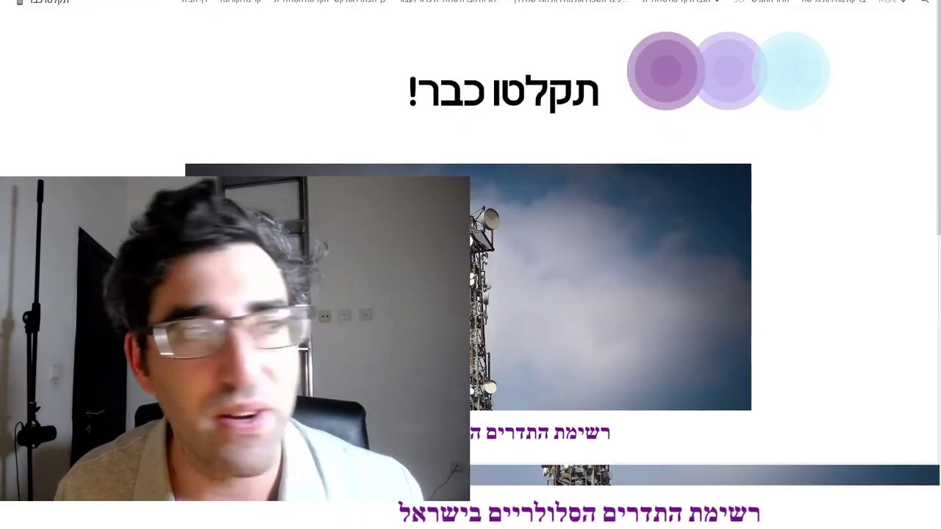
key("alt+Left")
key("alt+Right")
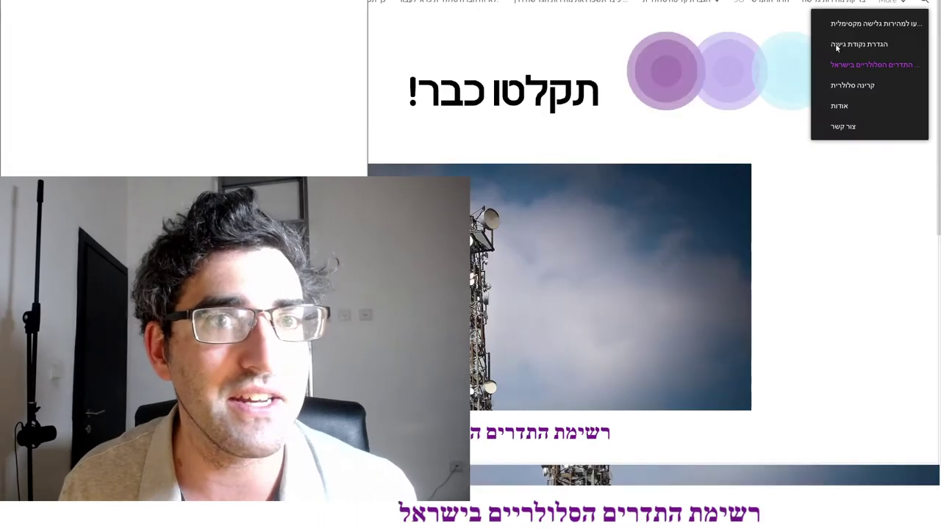
key("ctrl+v")
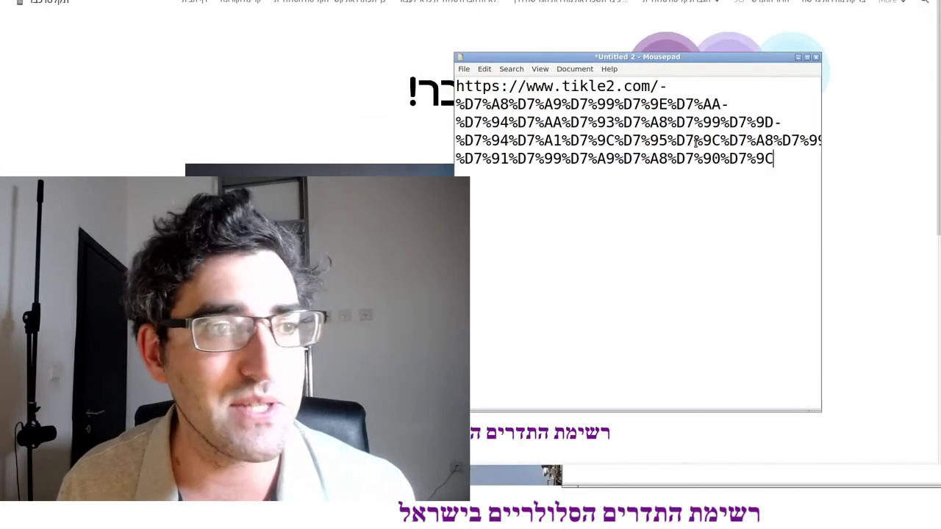
left_click_drag(651, 86, 799, 155)
key("BackSpace")
left_click(815, 57)
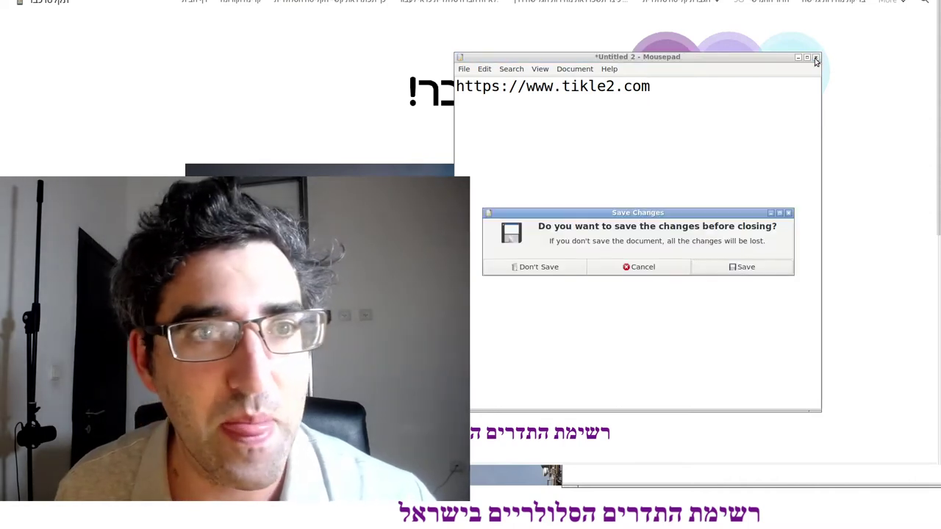
left_click(538, 267)
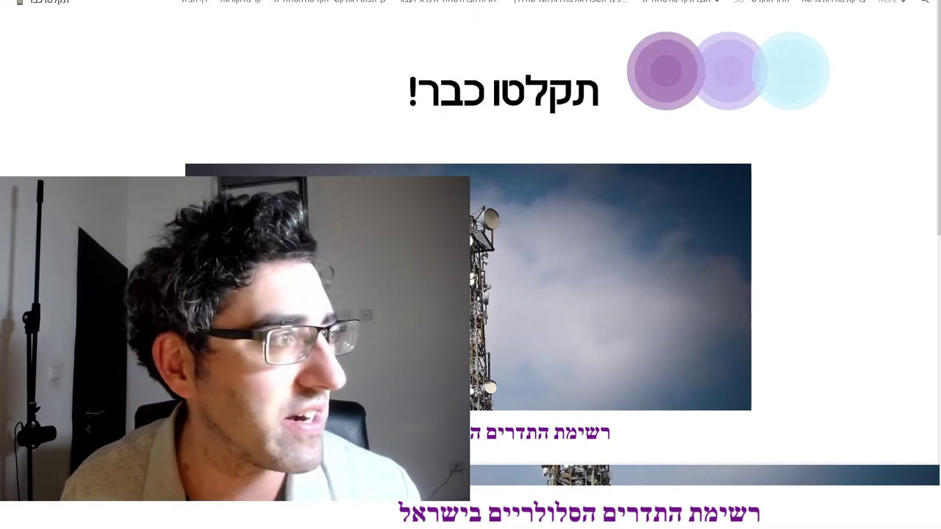
Return to Google Translate and replace the source text with the Hebrew word תקלטו from the site's title.
key("ctrl+Tab")
key("ctrl+a")
type("ותיק")
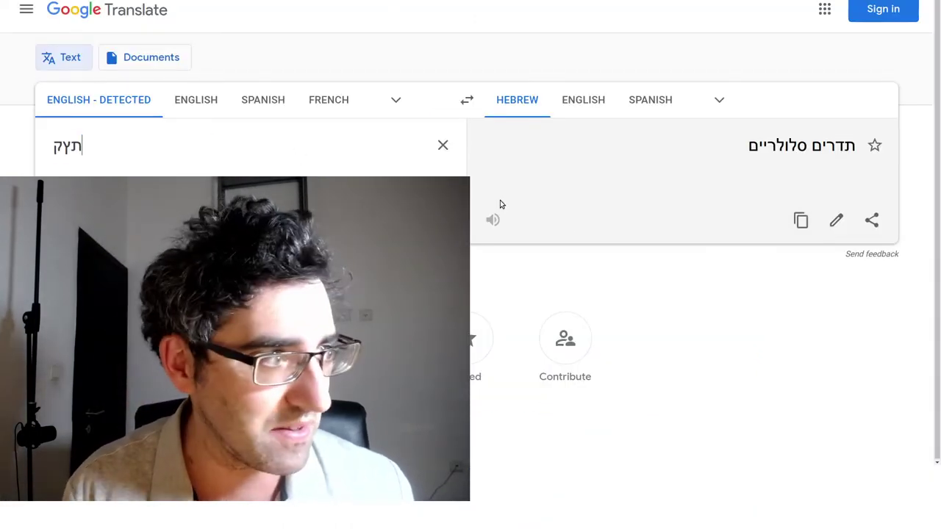
key("BackSpace")
key("BackSpace")
key("BackSpace")
key("BackSpace")
type("תקלטו")
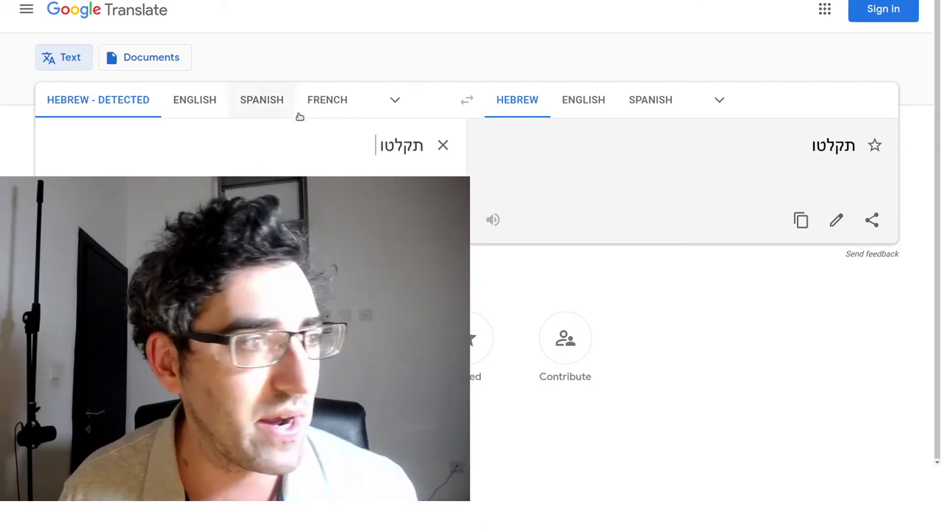
Translate תקלטו into English and review the table of frequencies per operator and network generation on the tikle2.com page.
left_click(581, 102)
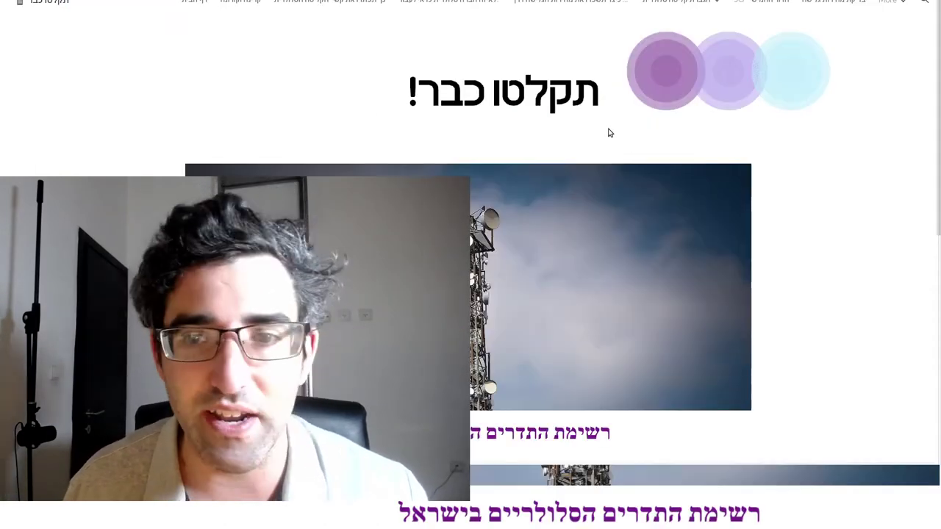
scroll(639, 173, "down", 2)
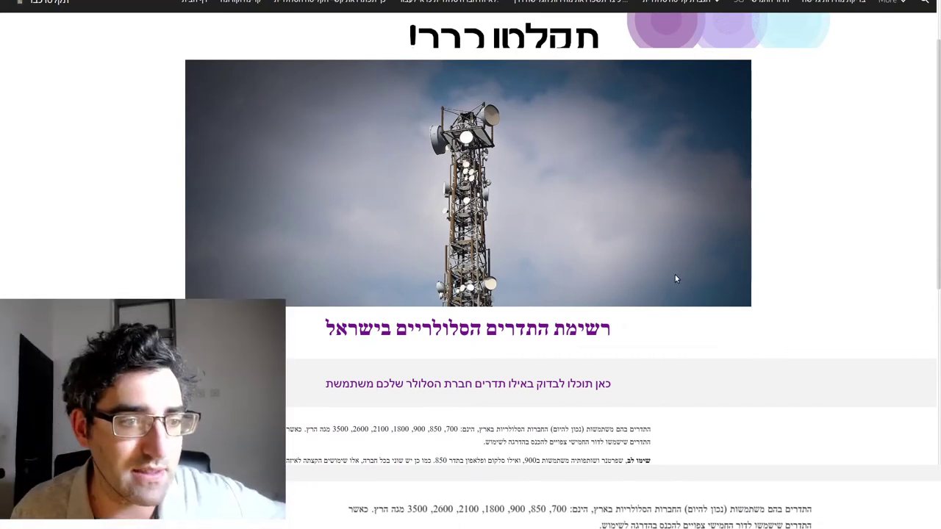
scroll(675, 278, "down", 1)
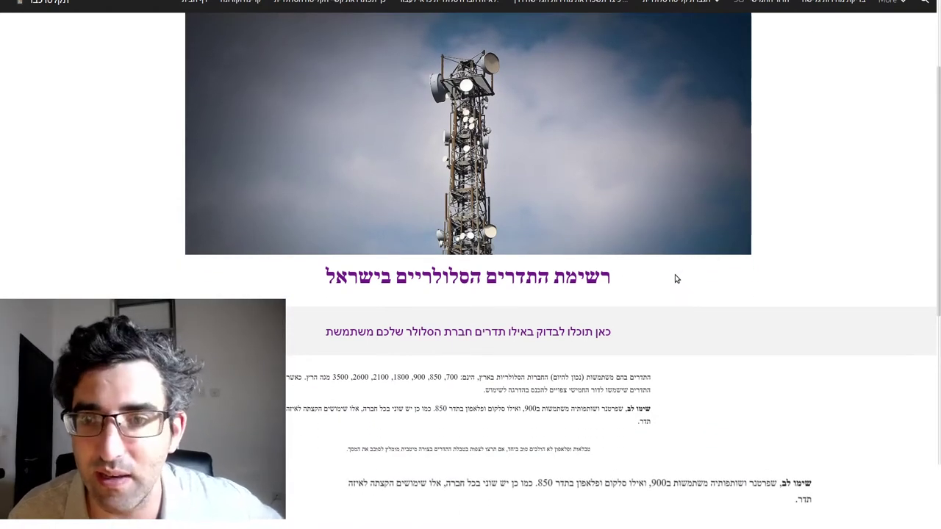
scroll(680, 277, "down", 2)
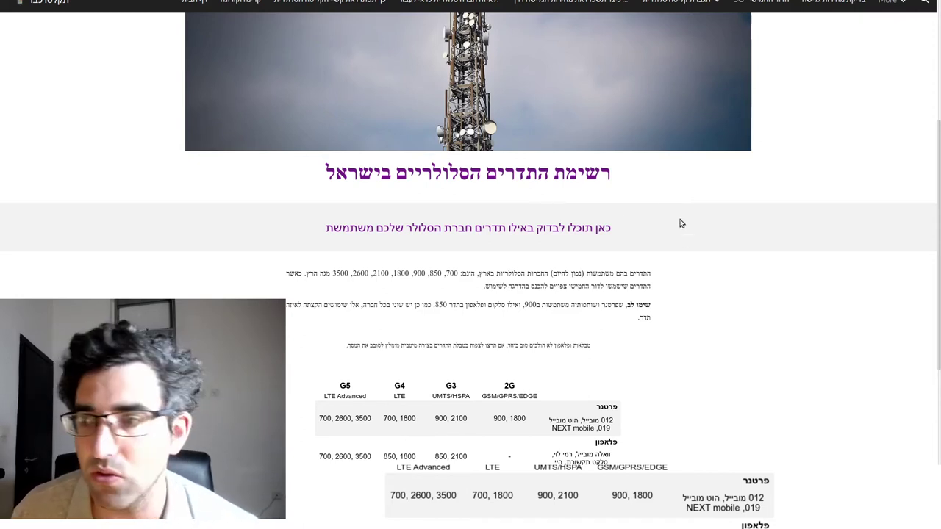
scroll(681, 224, "down", 2)
scroll(681, 224, "up", 2)
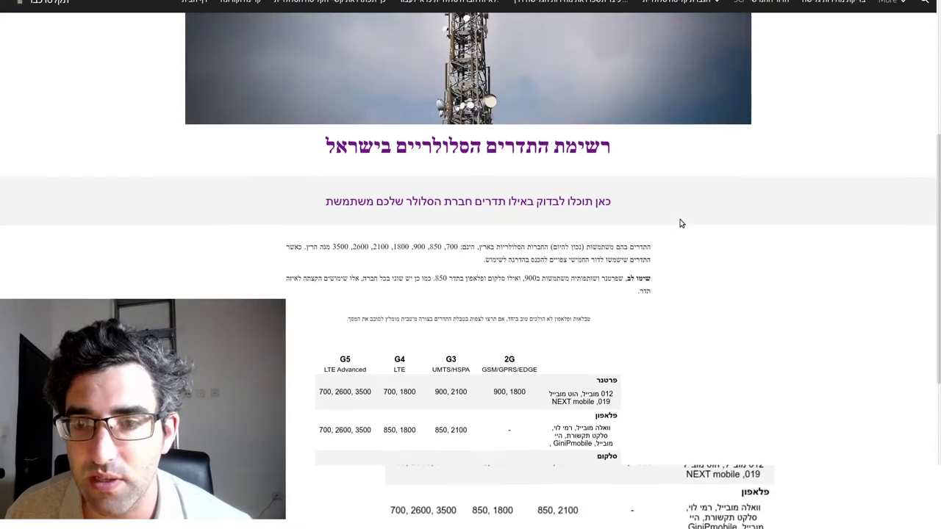
scroll(681, 223, "down", 1)
scroll(742, 219, "down", 1)
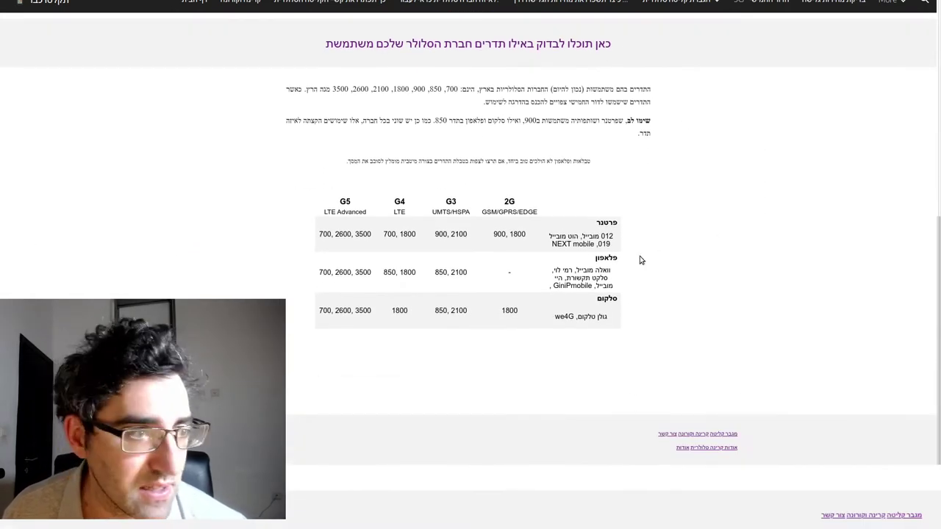
Capture a screenshot of the operator frequency table region and copy it to the clipboard.
right_click(412, 267)
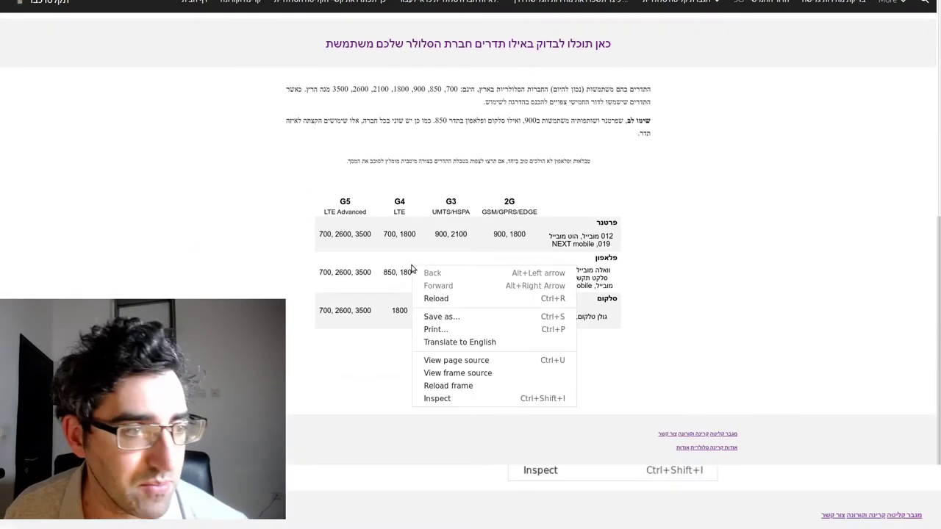
left_click(289, 350)
key("Print")
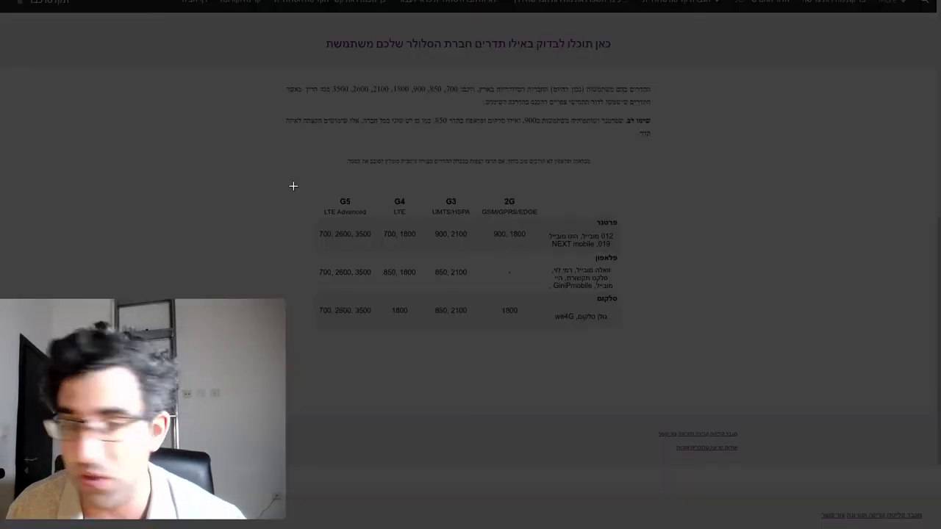
left_click_drag(302, 176, 638, 341)
key("ctrl+c")
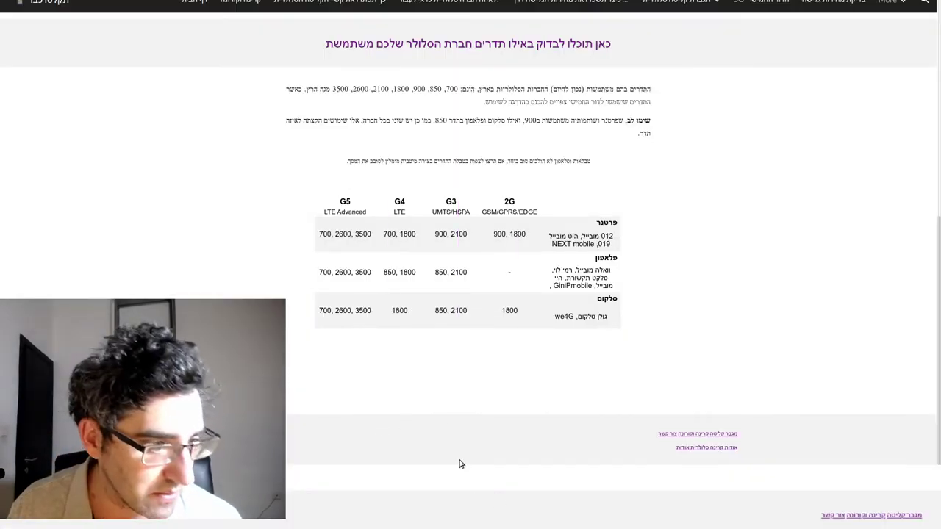
Switch to GIMP, paste the captured frequency table as a new image and enlarge it for reading.
key("super")
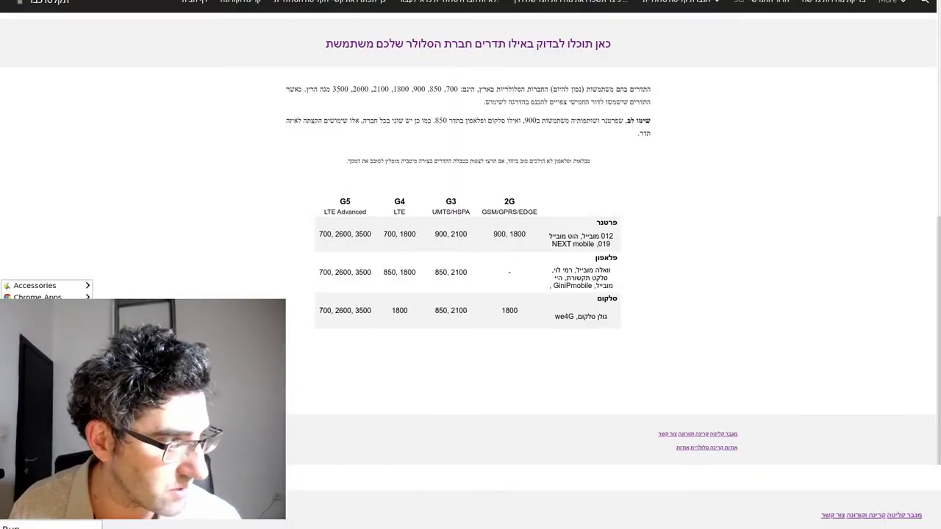
mouse_move(45, 285)
left_click(149, 205)
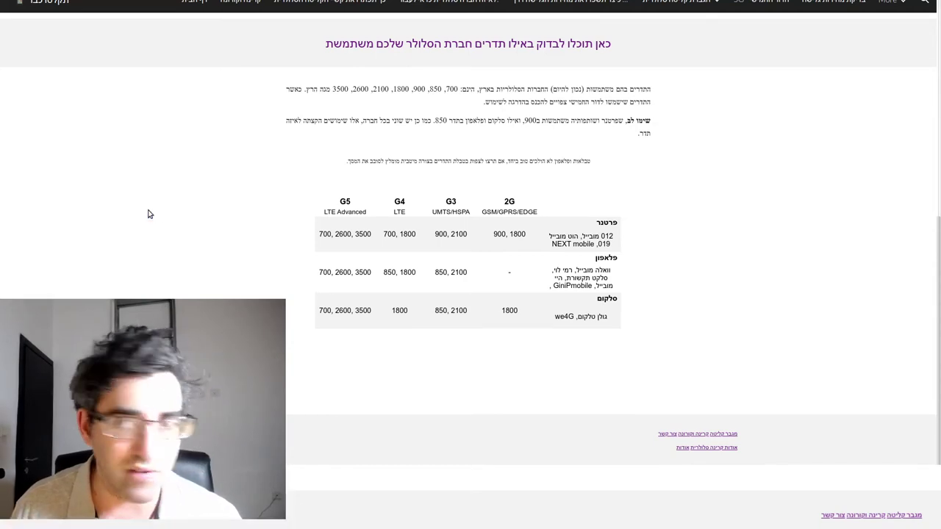
key("ctrl+shift+v")
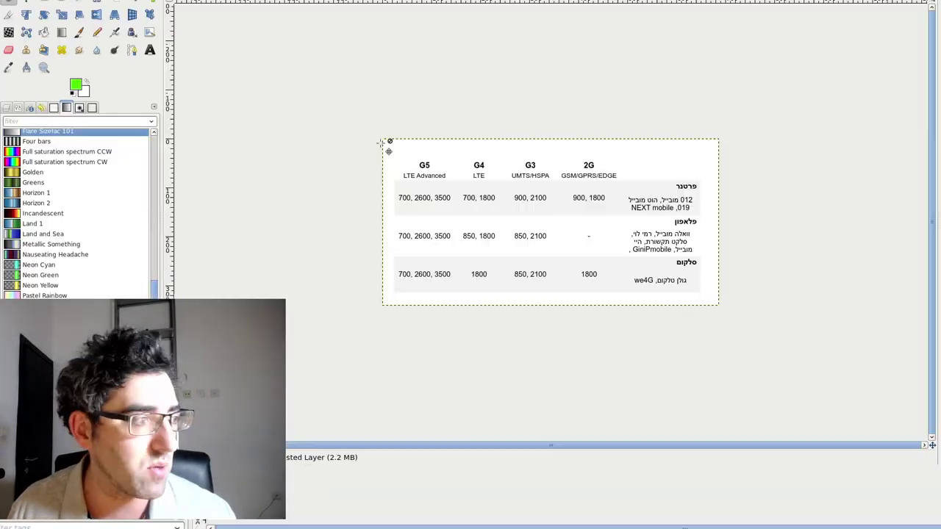
scroll(532, 267, "up", 3)
scroll(530, 269, "down", 1)
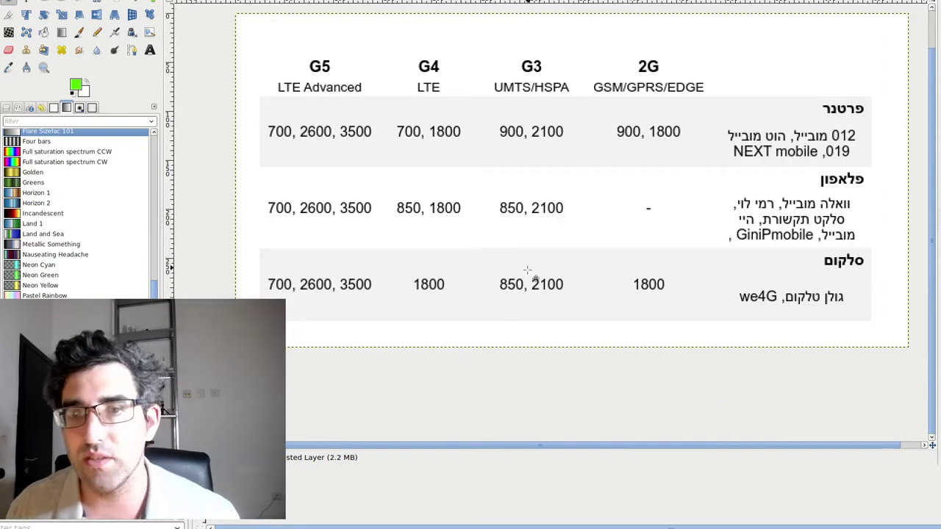
scroll(488, 315, "down", 1)
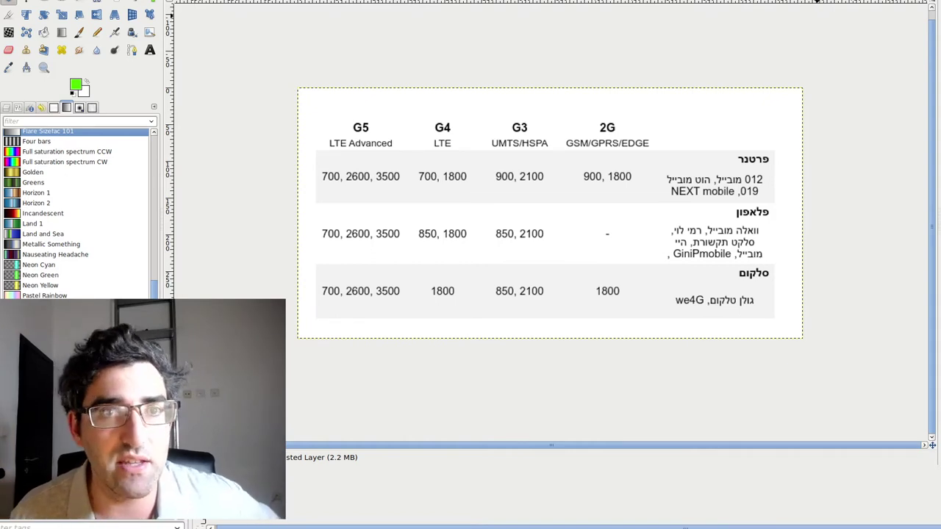
Return to the tikle2.com frequency page in the browser, open its page source and search it for "Date".
key("alt+Tab")
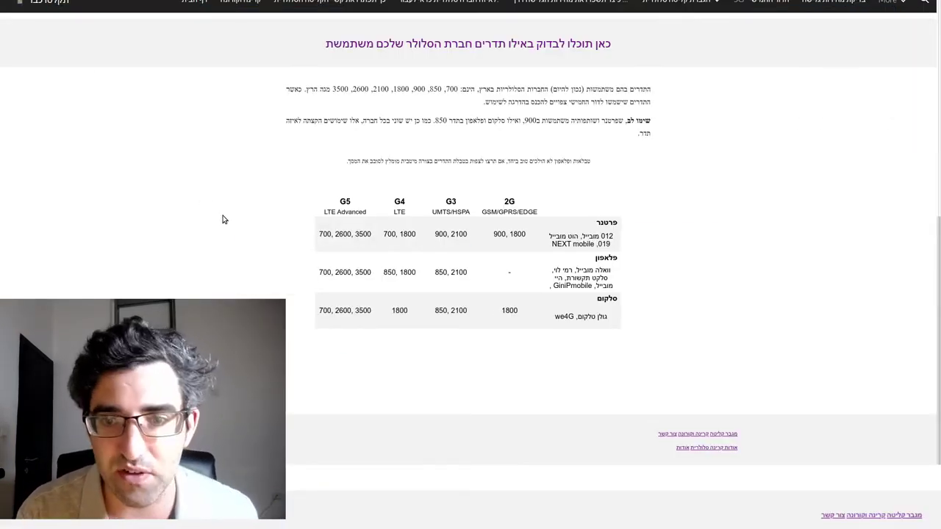
key("ctrl+u")
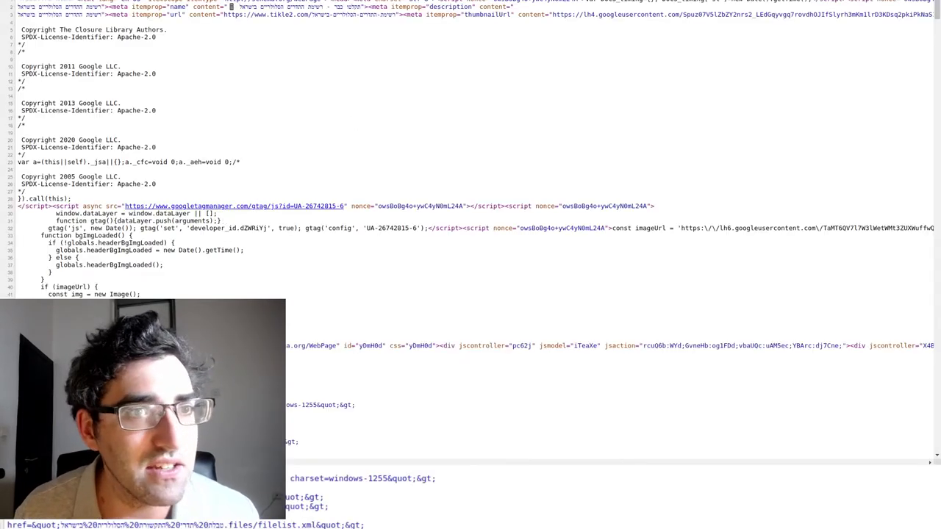
key("ctrl+f")
type("ה")
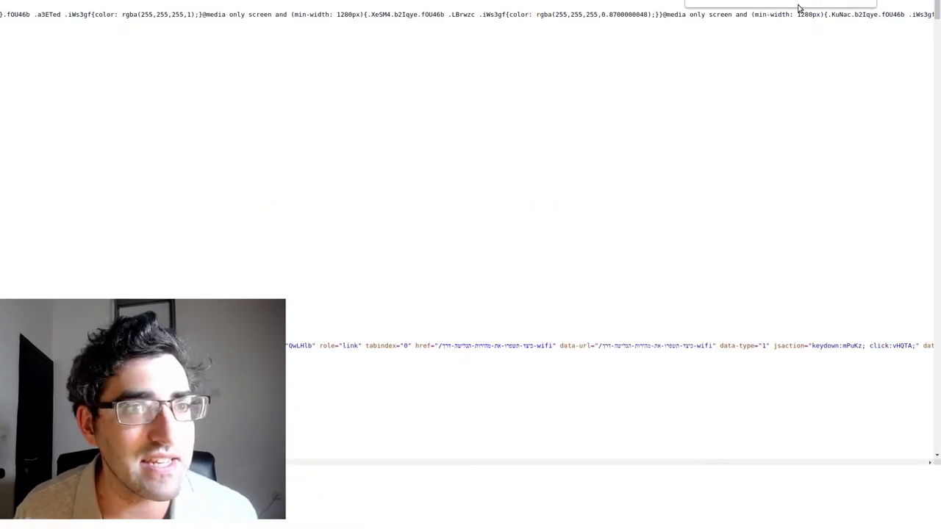
key("BackSpace")
type("Date")
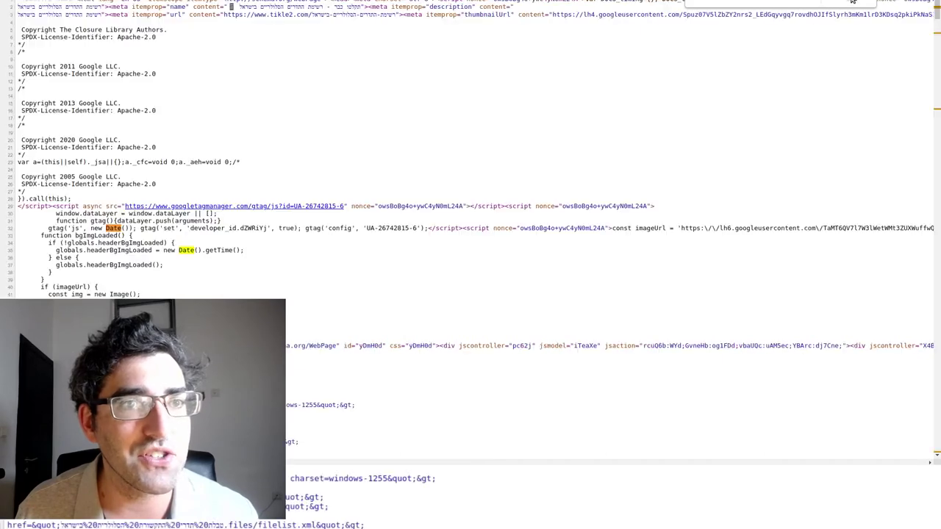
Go through the source matches to the data-last-updated-at-time attribute and copy its timestamp value.
key("Return")
key("Return")
key("Return")
key("Return")
key("Return")
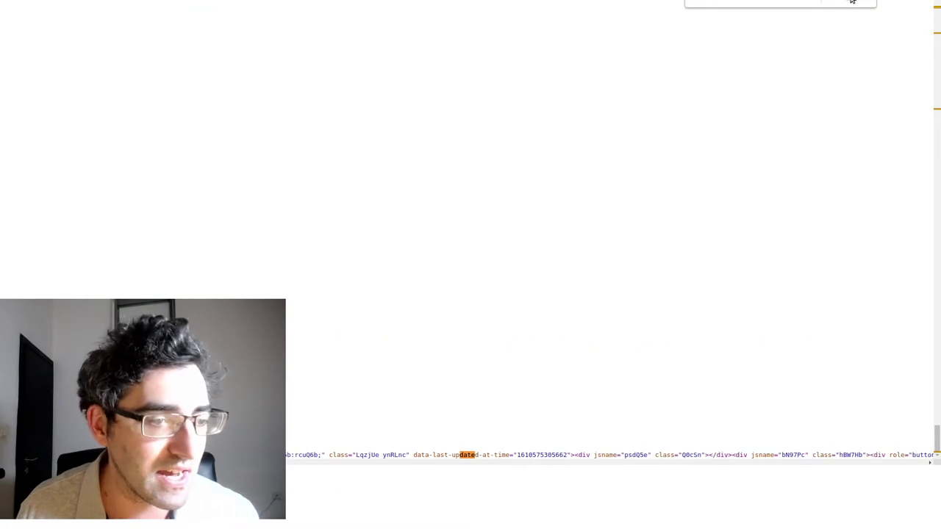
left_click_drag(518, 456, 569, 457)
Search Google for "linux time converter" in a new tab and open the EpochConverter site.
key("ctrl+t")
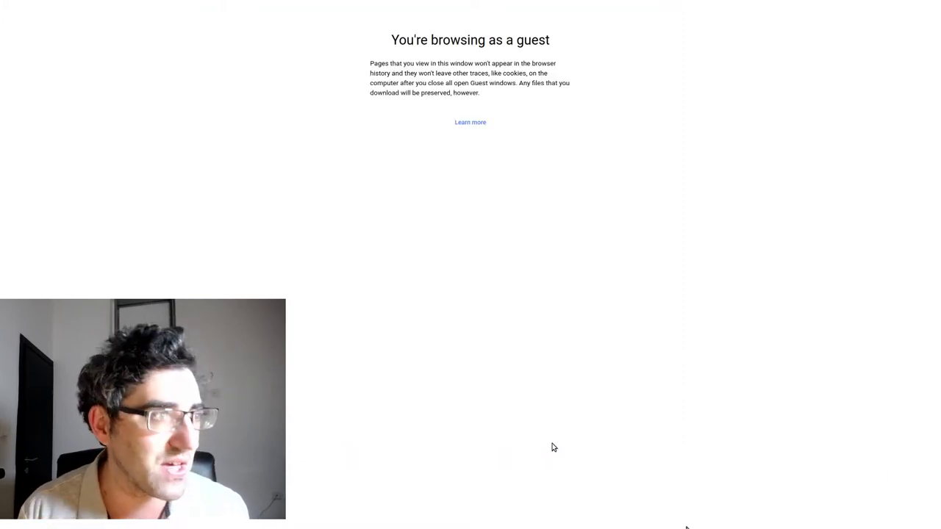
type("show operating system")
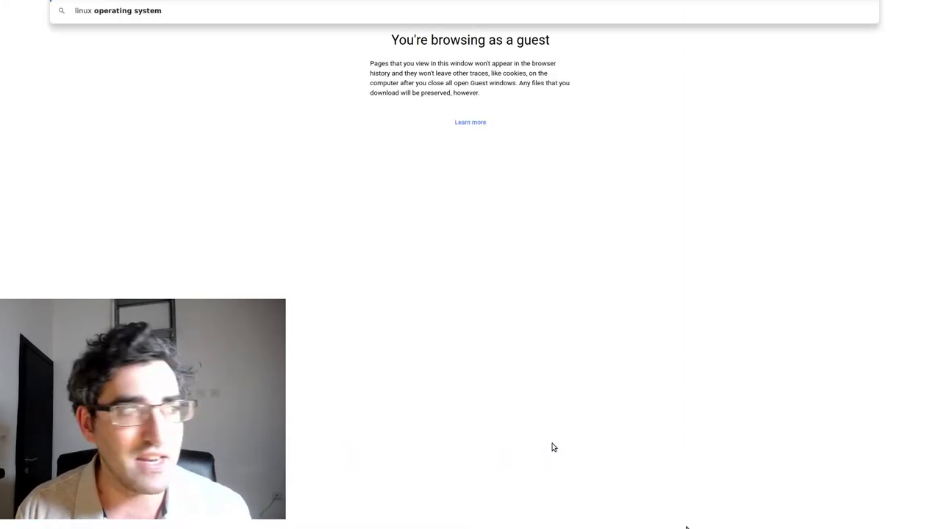
key("Return")
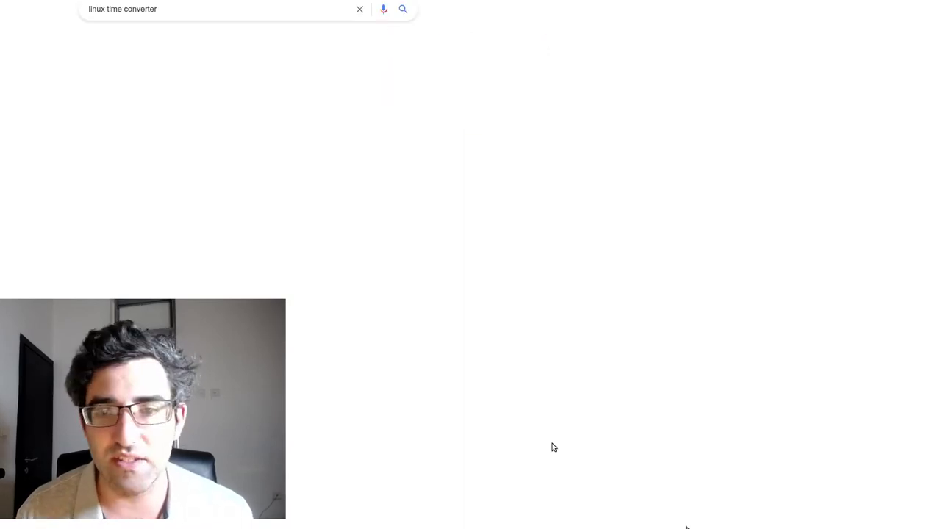
left_click(252, 97)
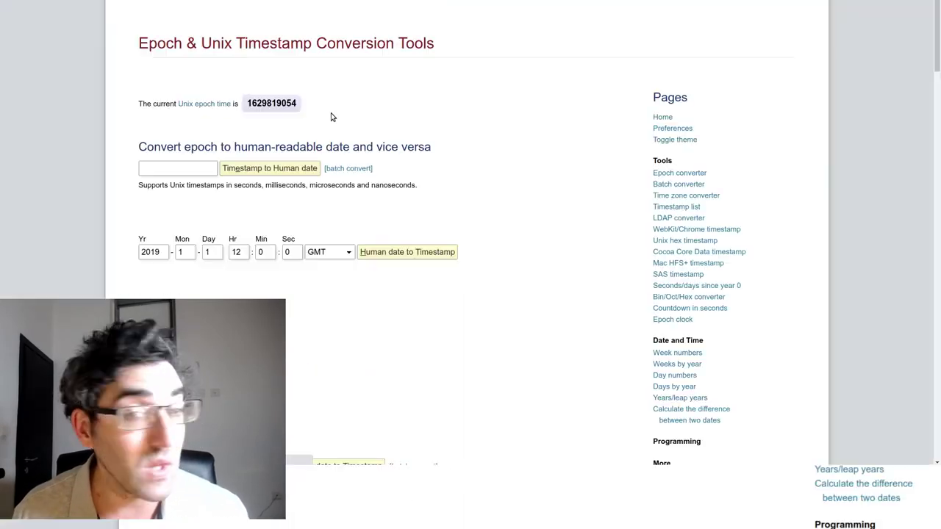
double_click(178, 168)
key("ctrl+v")
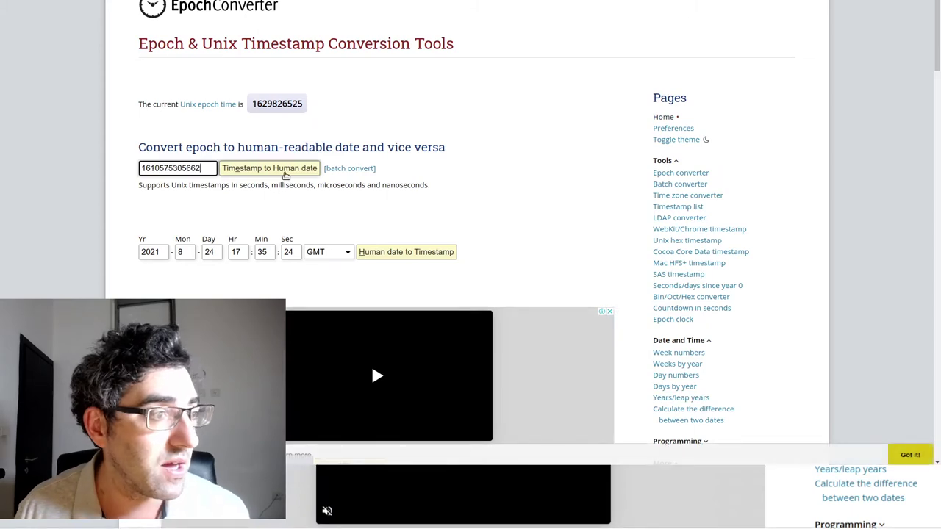
left_click(286, 171)
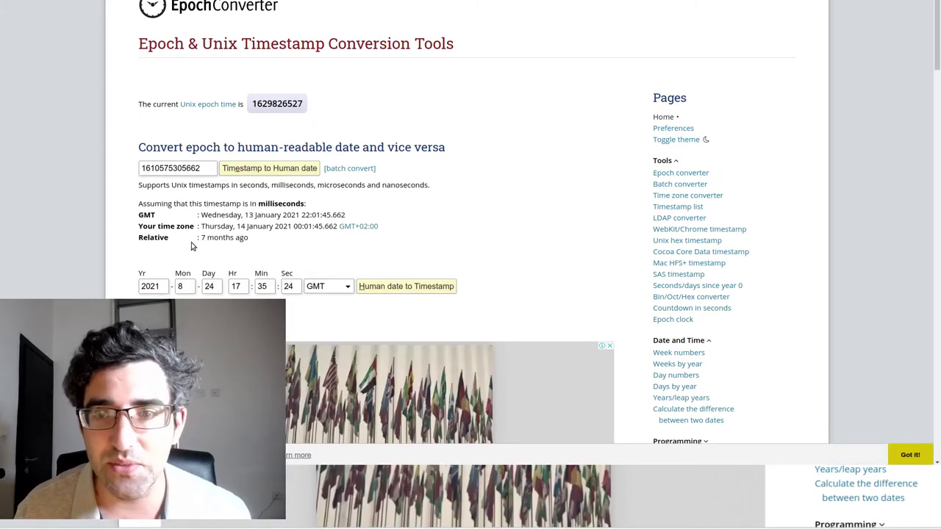
scroll(270, 257, "down", 1)
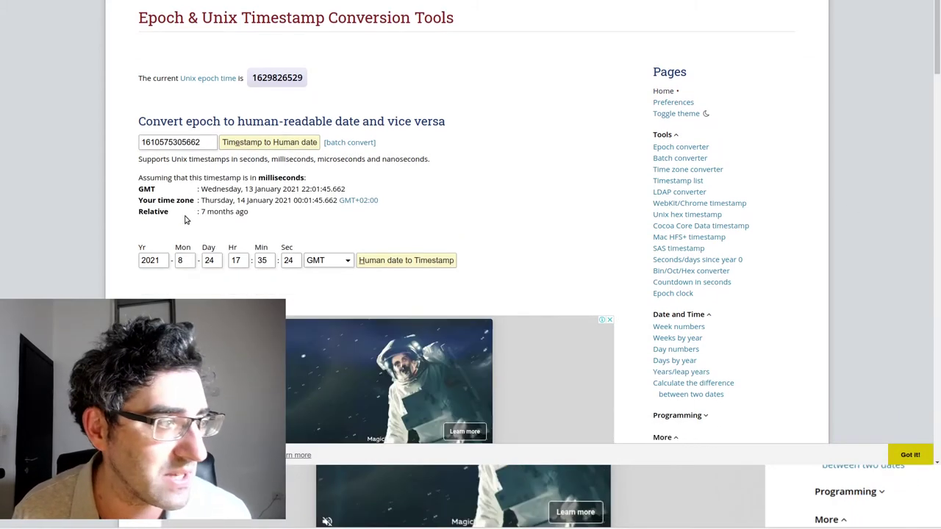
key("ctrl+plus")
key("ctrl+plus")
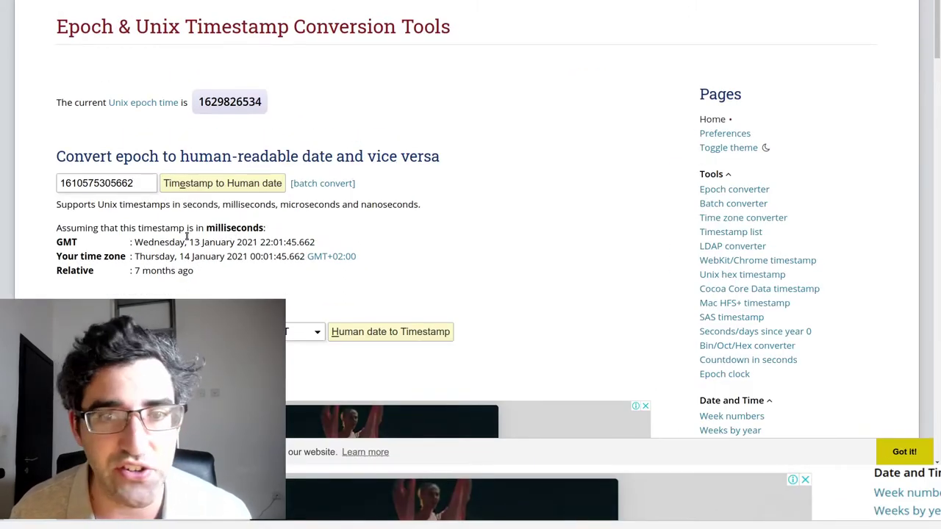
scroll(189, 224, "down", 2)
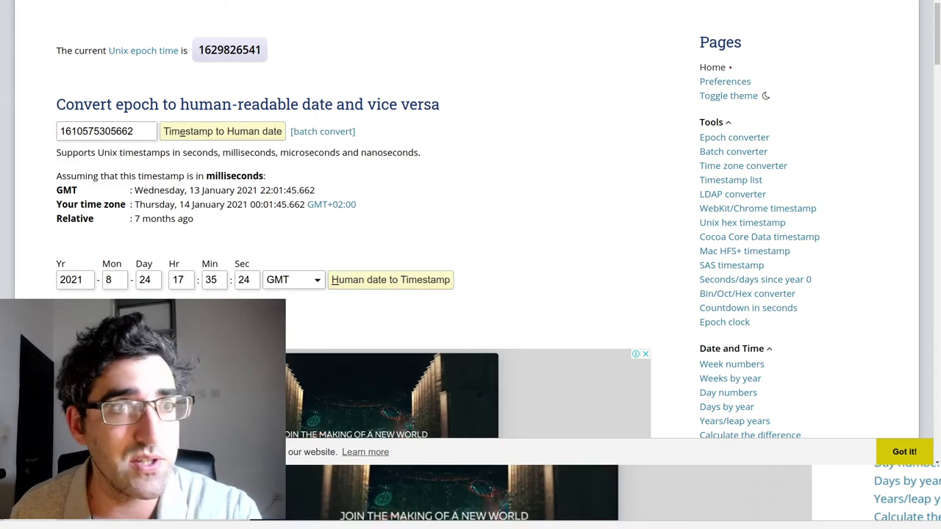
Go back to the tikle2.com frequency table and search Google for "we4g cellcom" in a new tab.
key("ctrl+Tab")
key("ctrl+Tab")
key("ctrl+Tab")
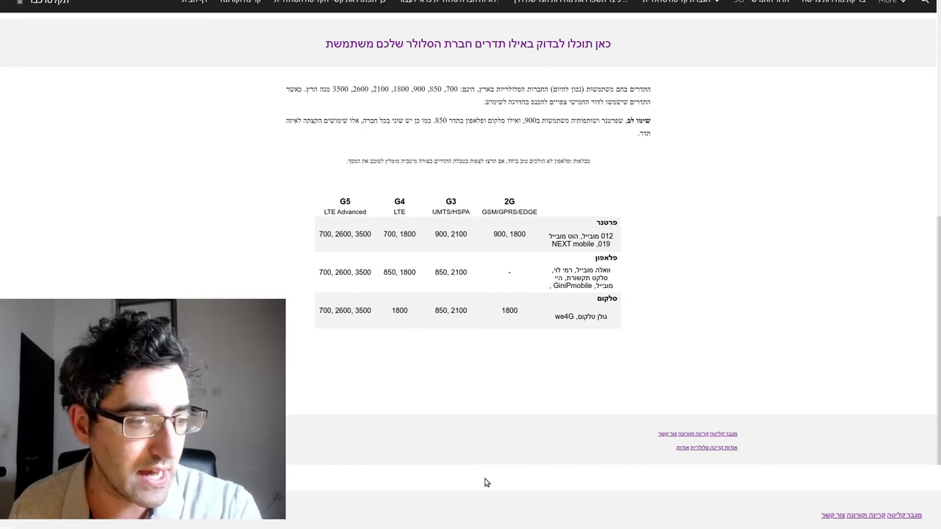
key("alt+Tab")
key("ctrl+v")
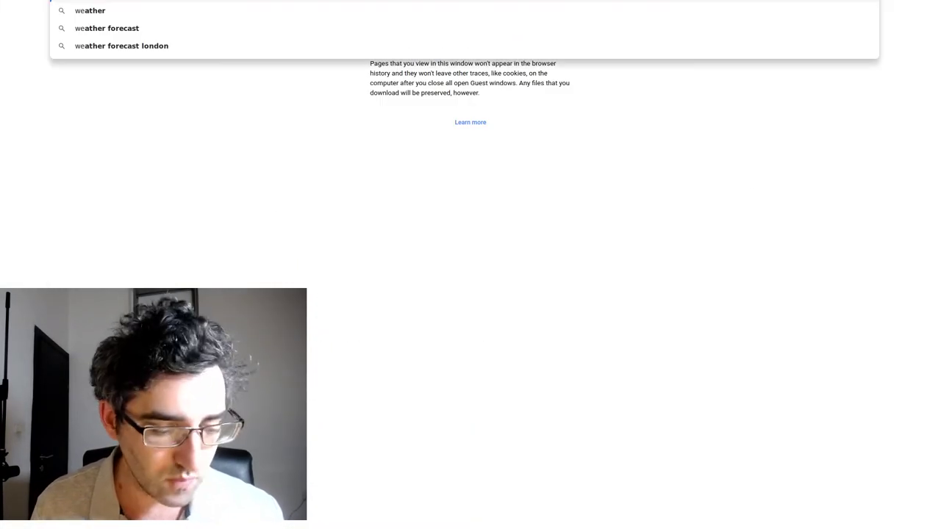
key("Escape")
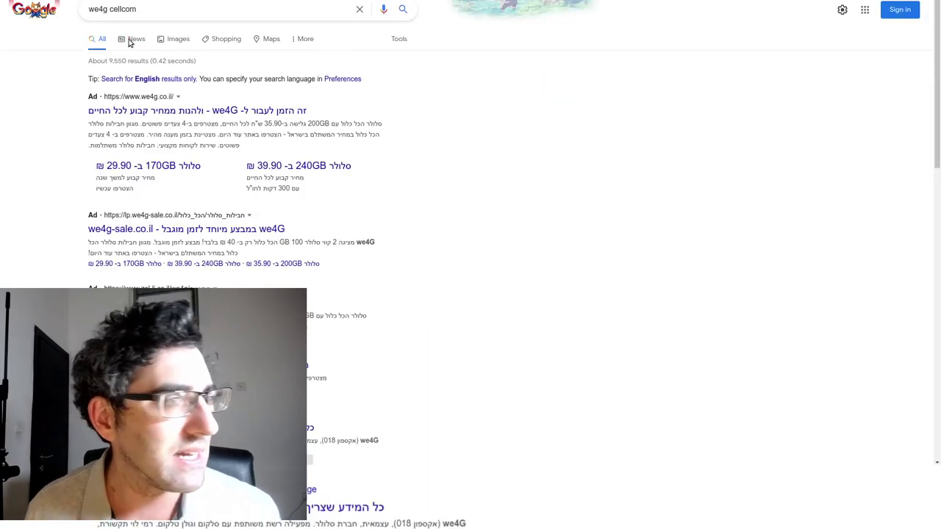
Show the news results for we4g cellcom and read the article about the sale of Xfone.
left_click(136, 39)
left_click(171, 100)
scroll(495, 129, "down", 5)
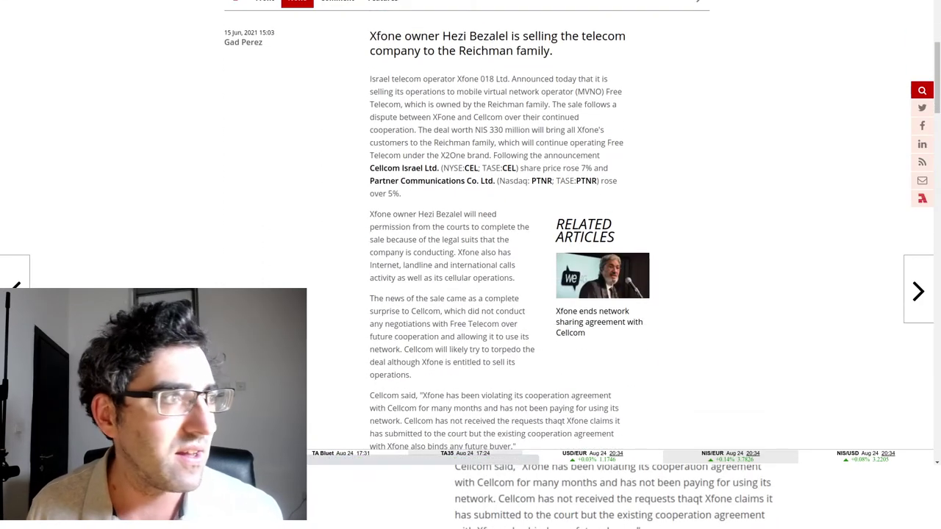
Search Google for פריי תלקום תדרים in a new tab and accept the suggested spelling פרי טלקום תדרים.
key("alt+Tab")
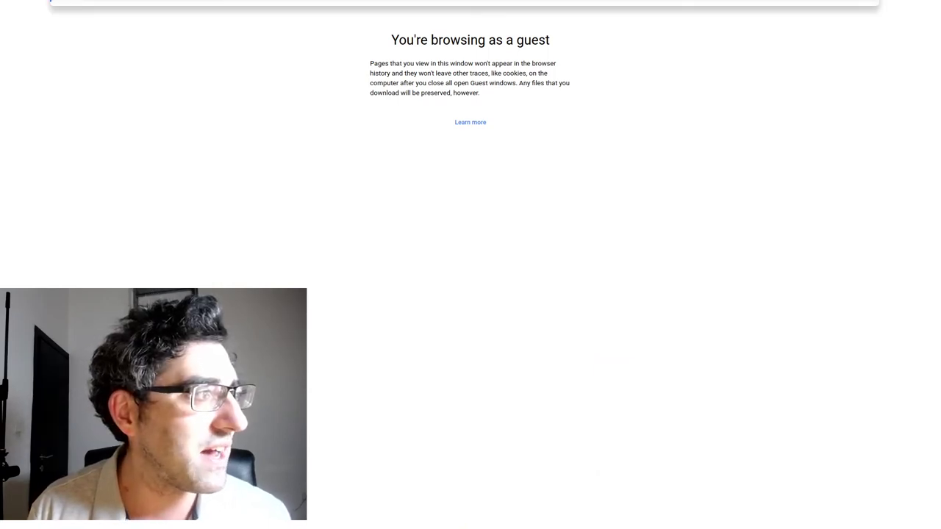
key("Return")
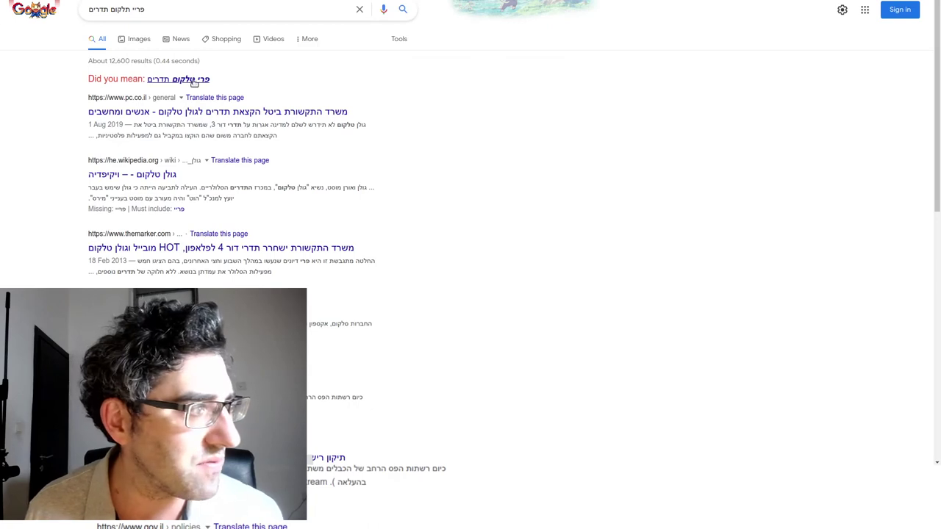
left_click(178, 79)
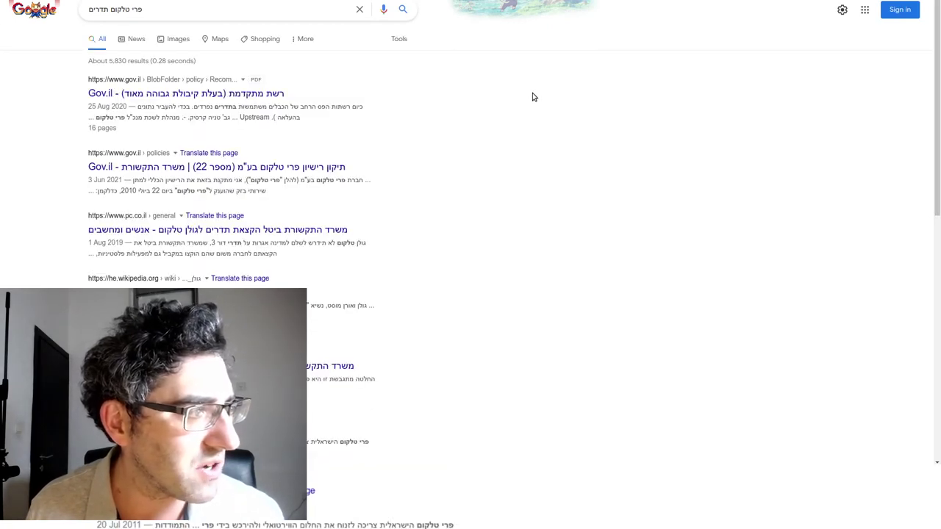
Open the Gov.il PDF רשת מתקדמת (בעלת קיבולת גבוהה מאוד), skim its first two pages, and return to the search results.
left_click(214, 91)
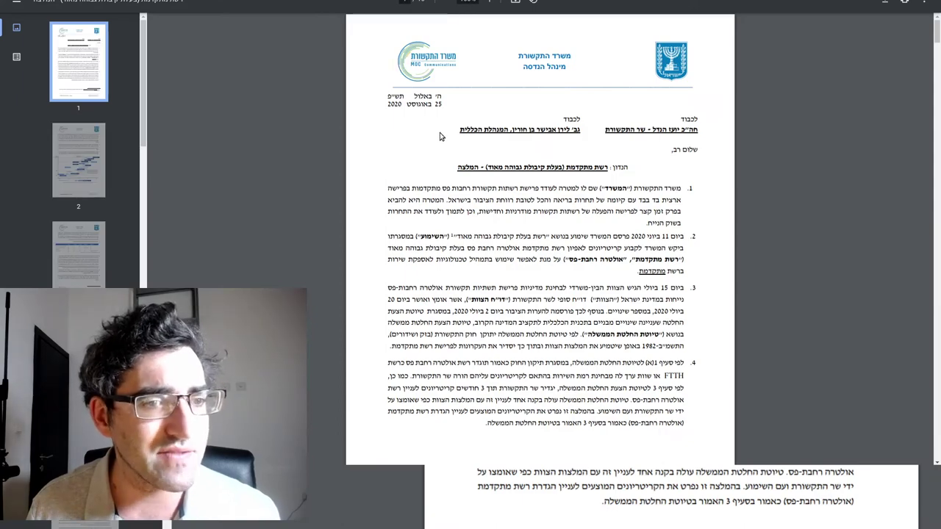
scroll(445, 137, "down", 10)
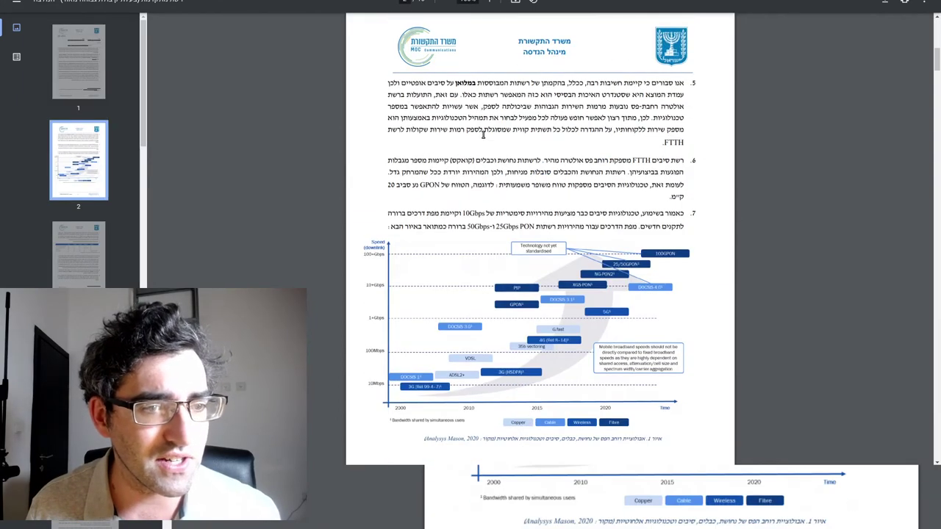
key("alt+Left")
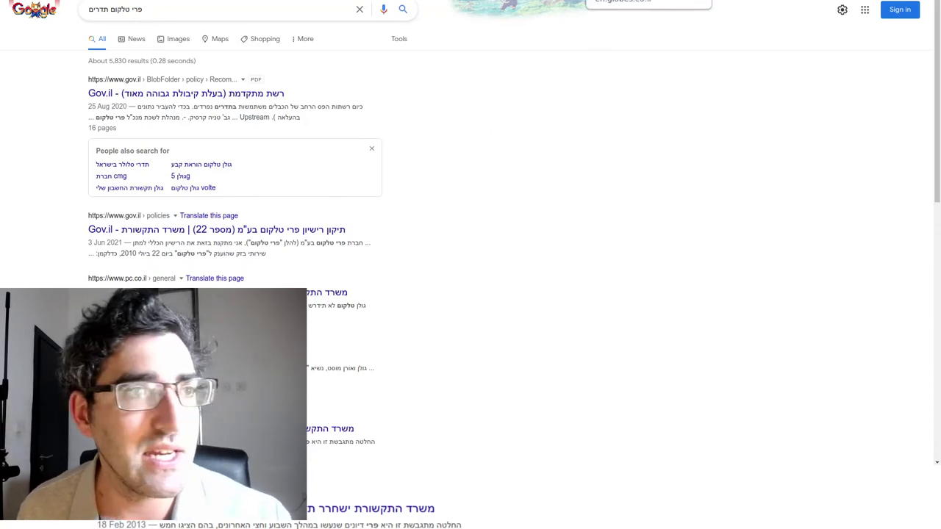
Go back past the Hebrew Wikipedia frequency table and the page source, and switch to the frequency table image in GIMP.
key("alt+Left")
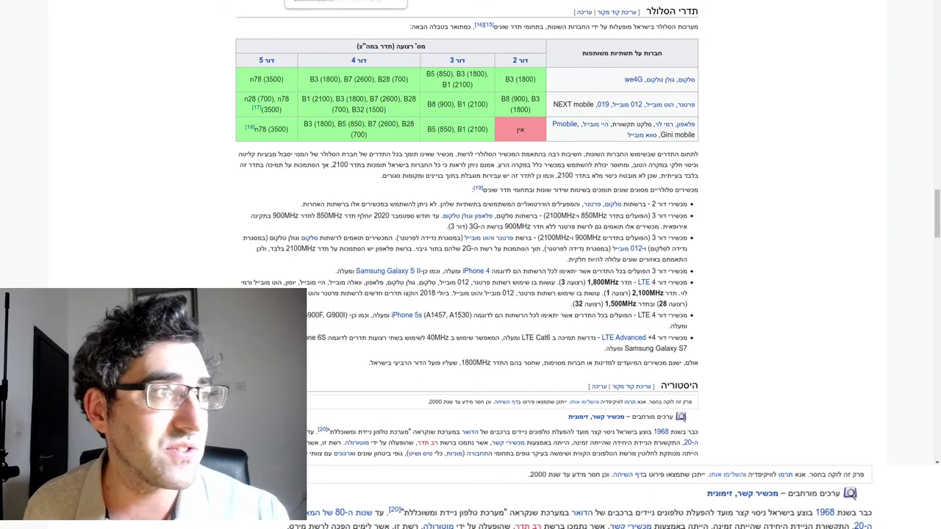
key("alt+Left")
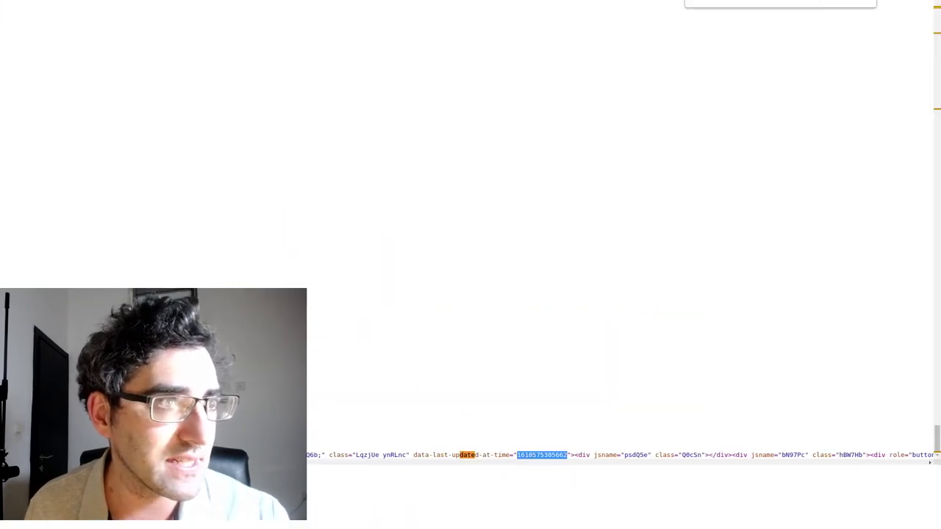
key("alt+Left")
key("alt+Tab")
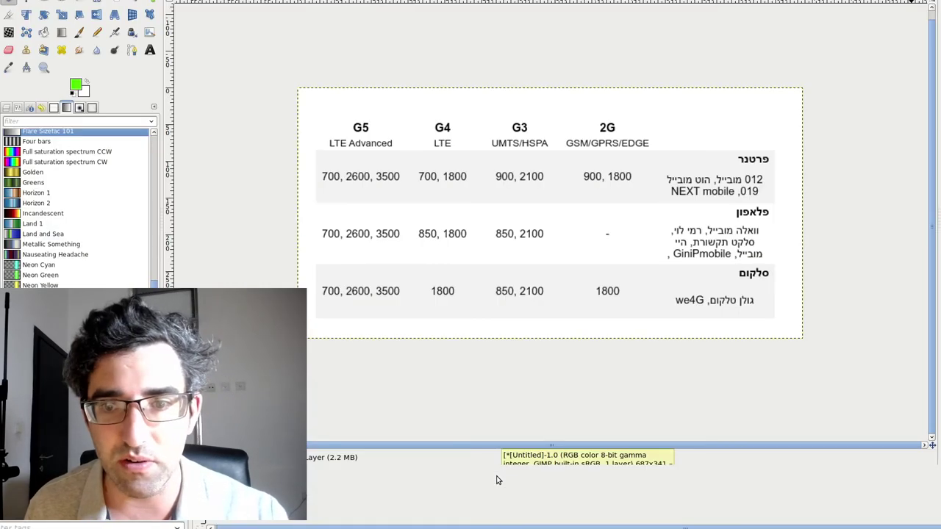